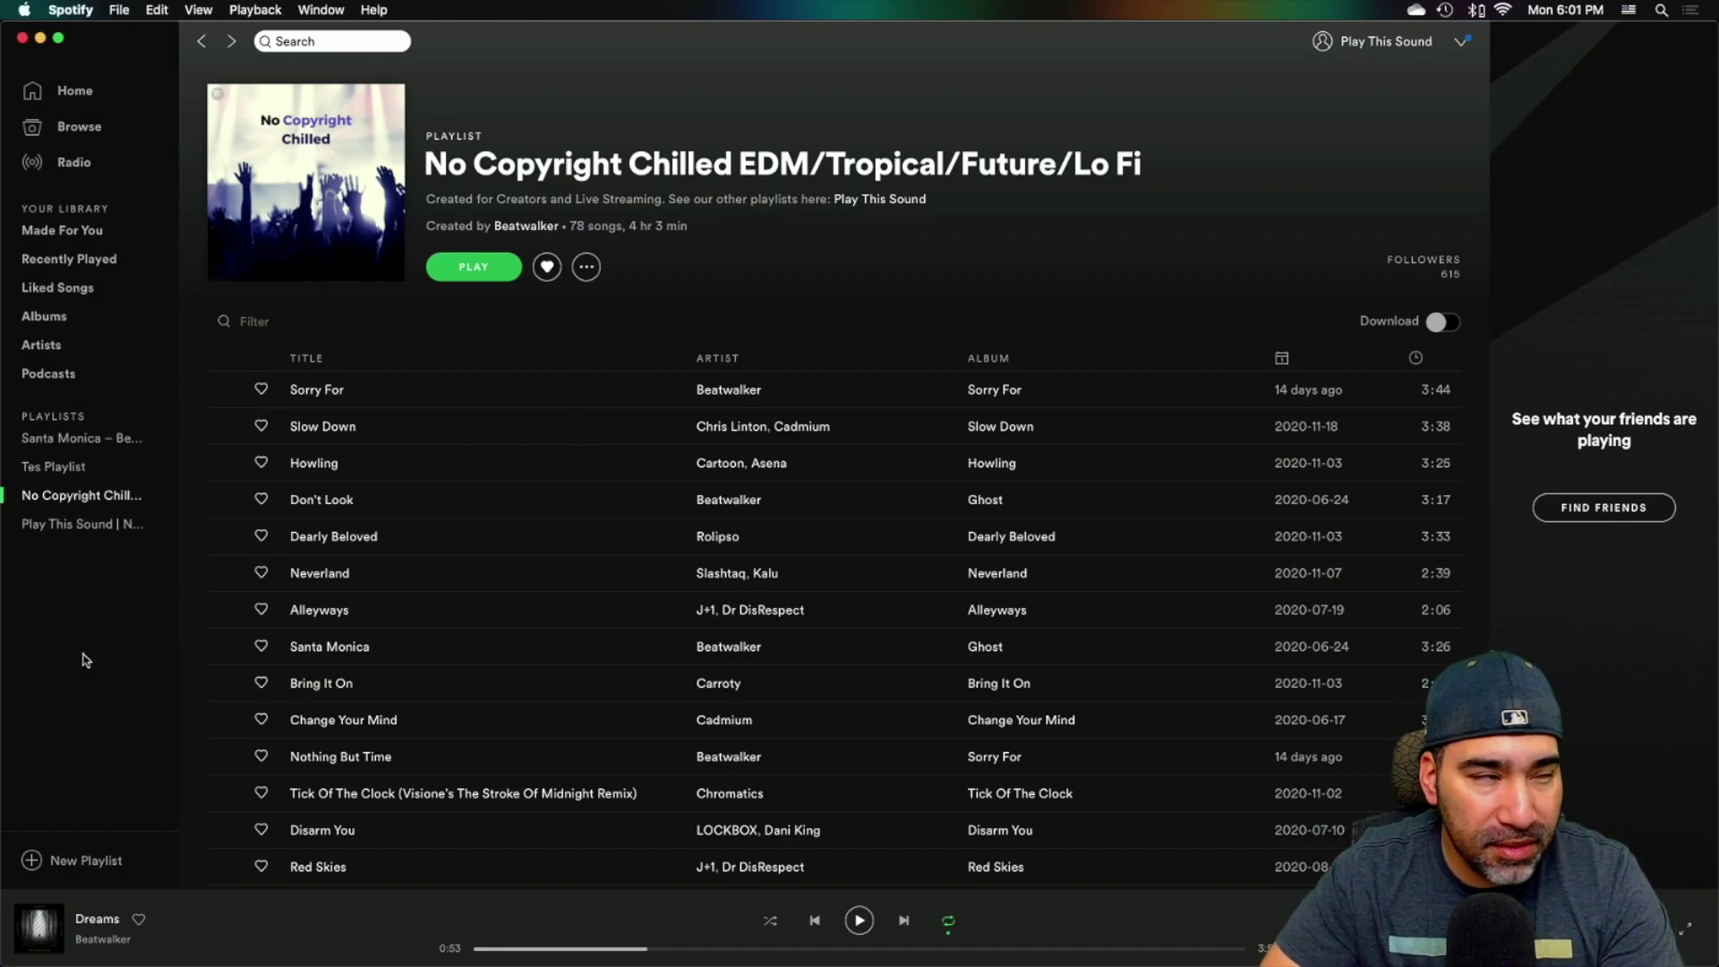
Create a new playlist named 'Test Playlist' with the description 'Insert Description'
left_click(76, 862)
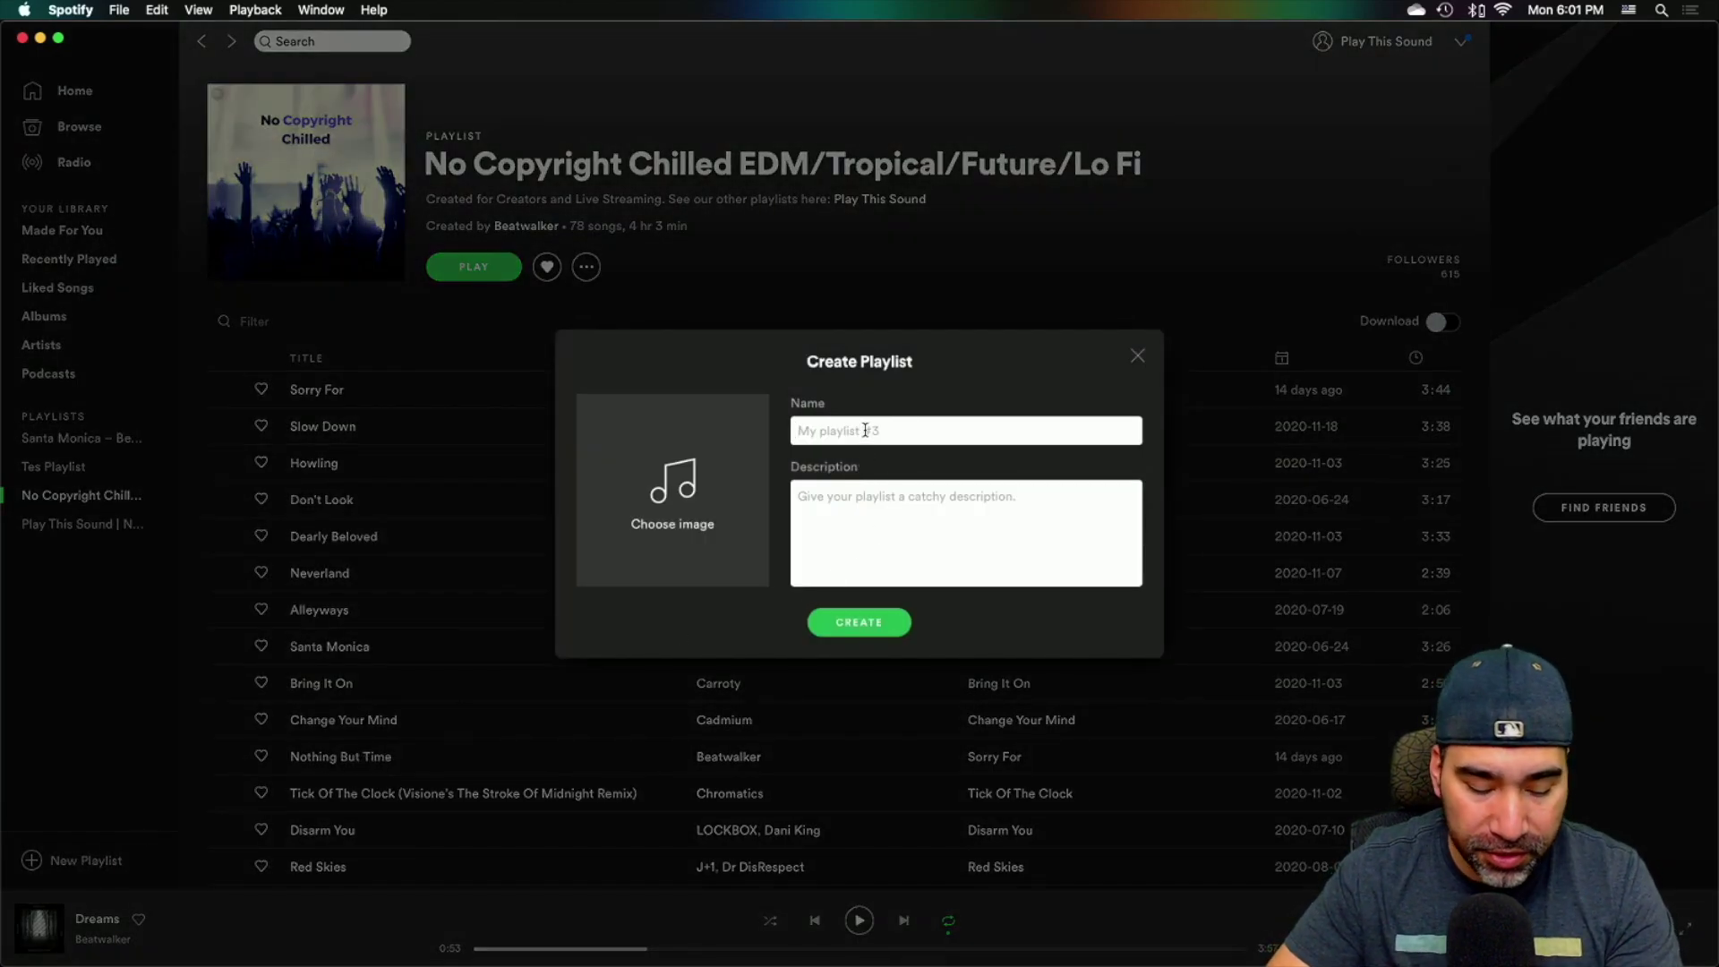
type("Test")
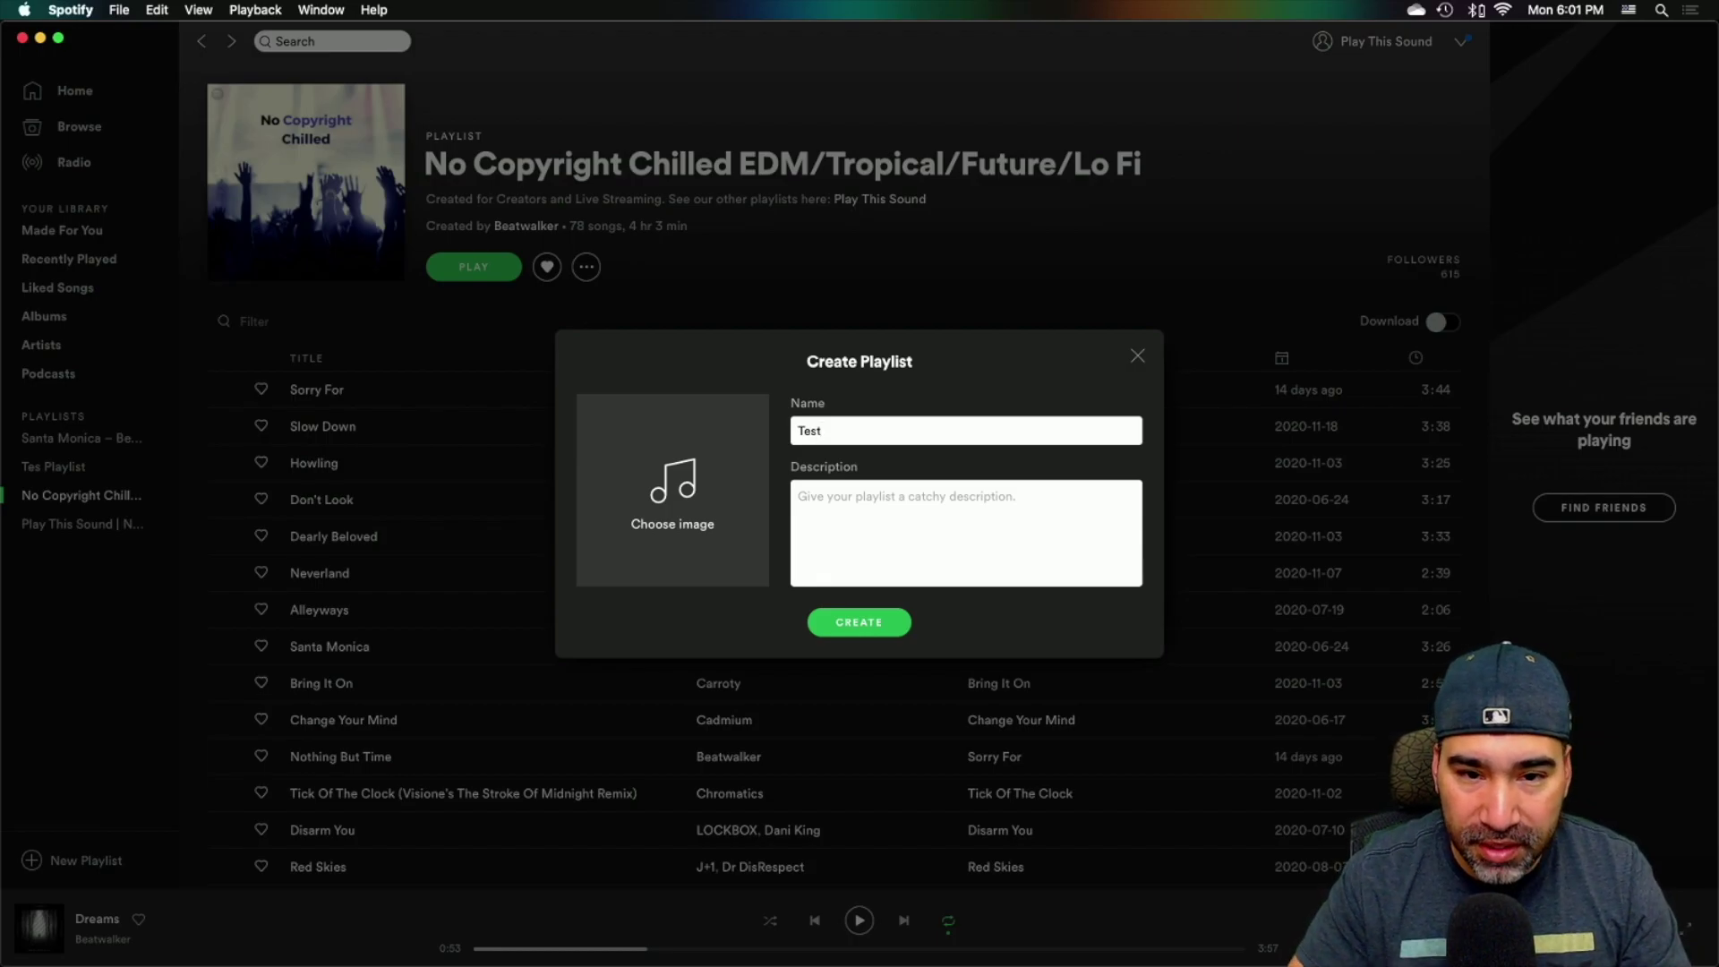
type(" Pl")
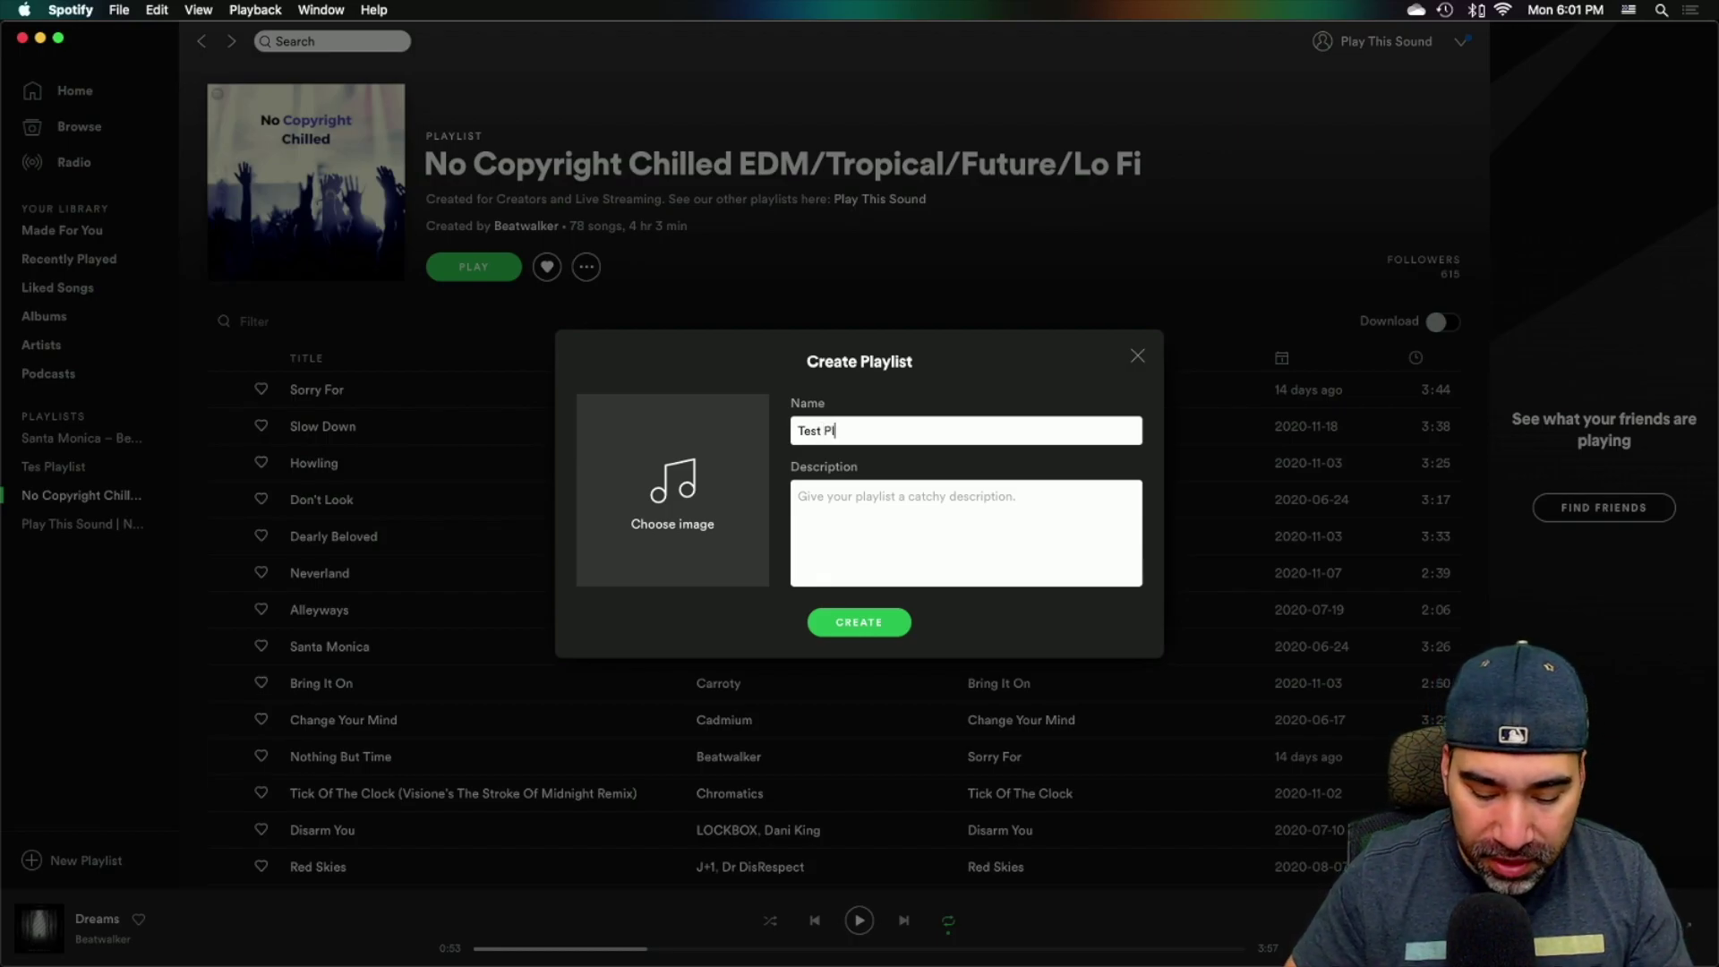
type("aylist")
key("Tab")
type("Insert Description")
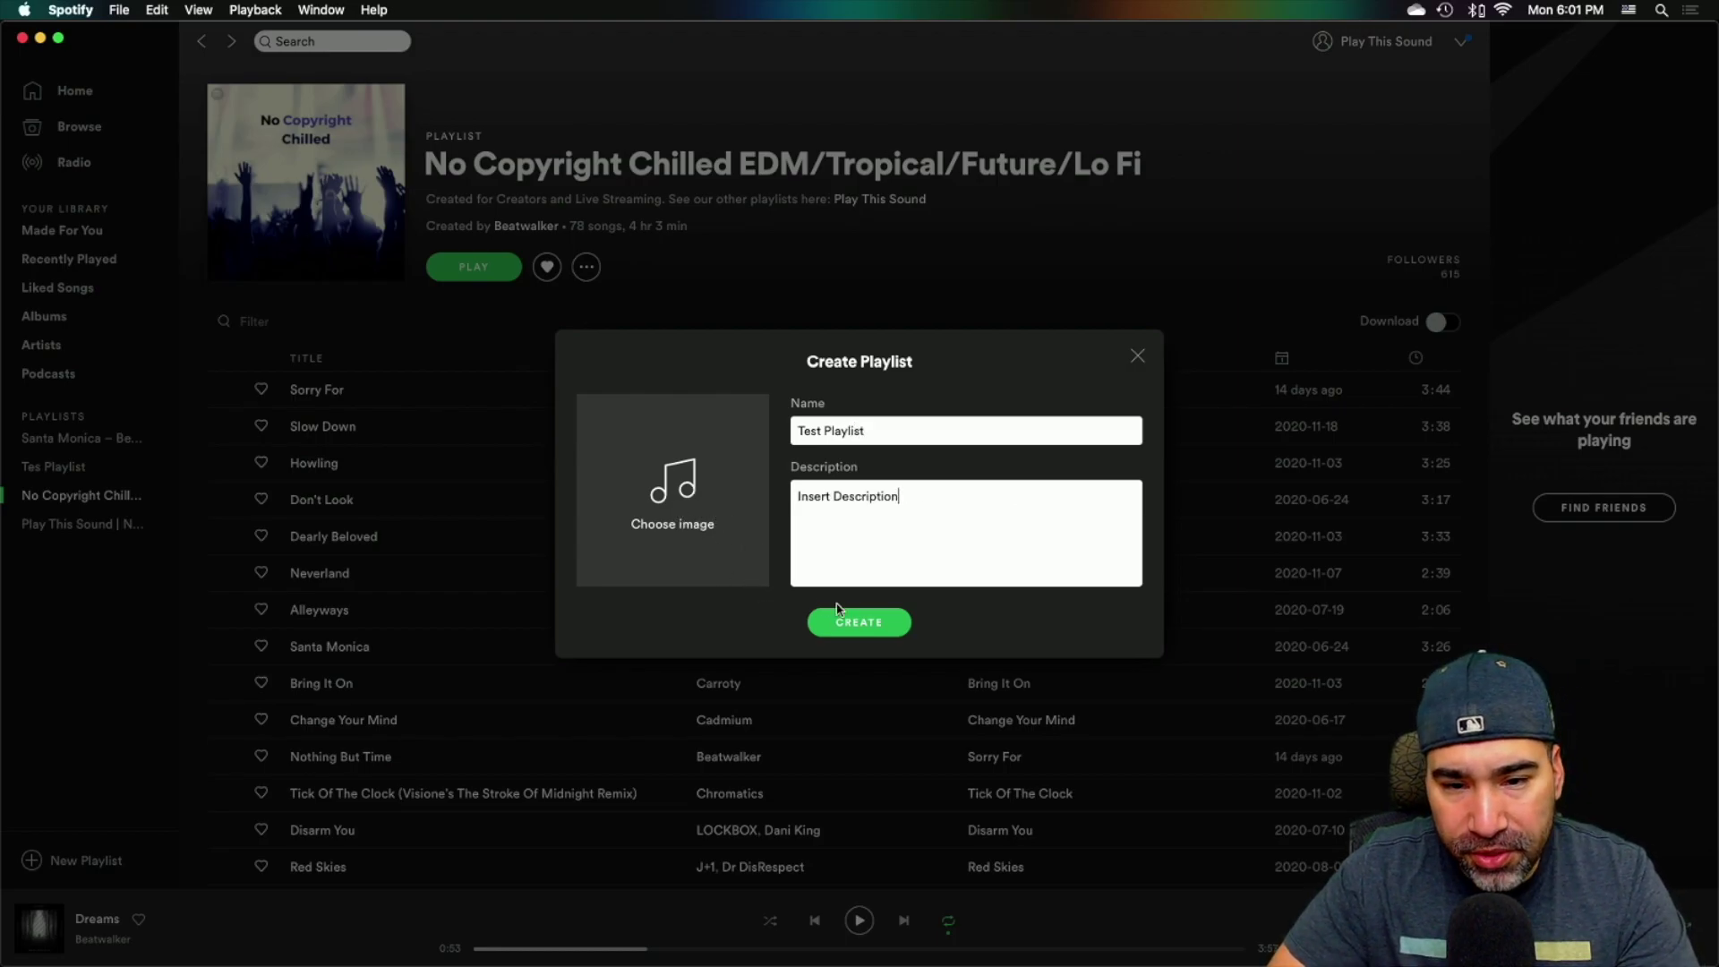
left_click(860, 622)
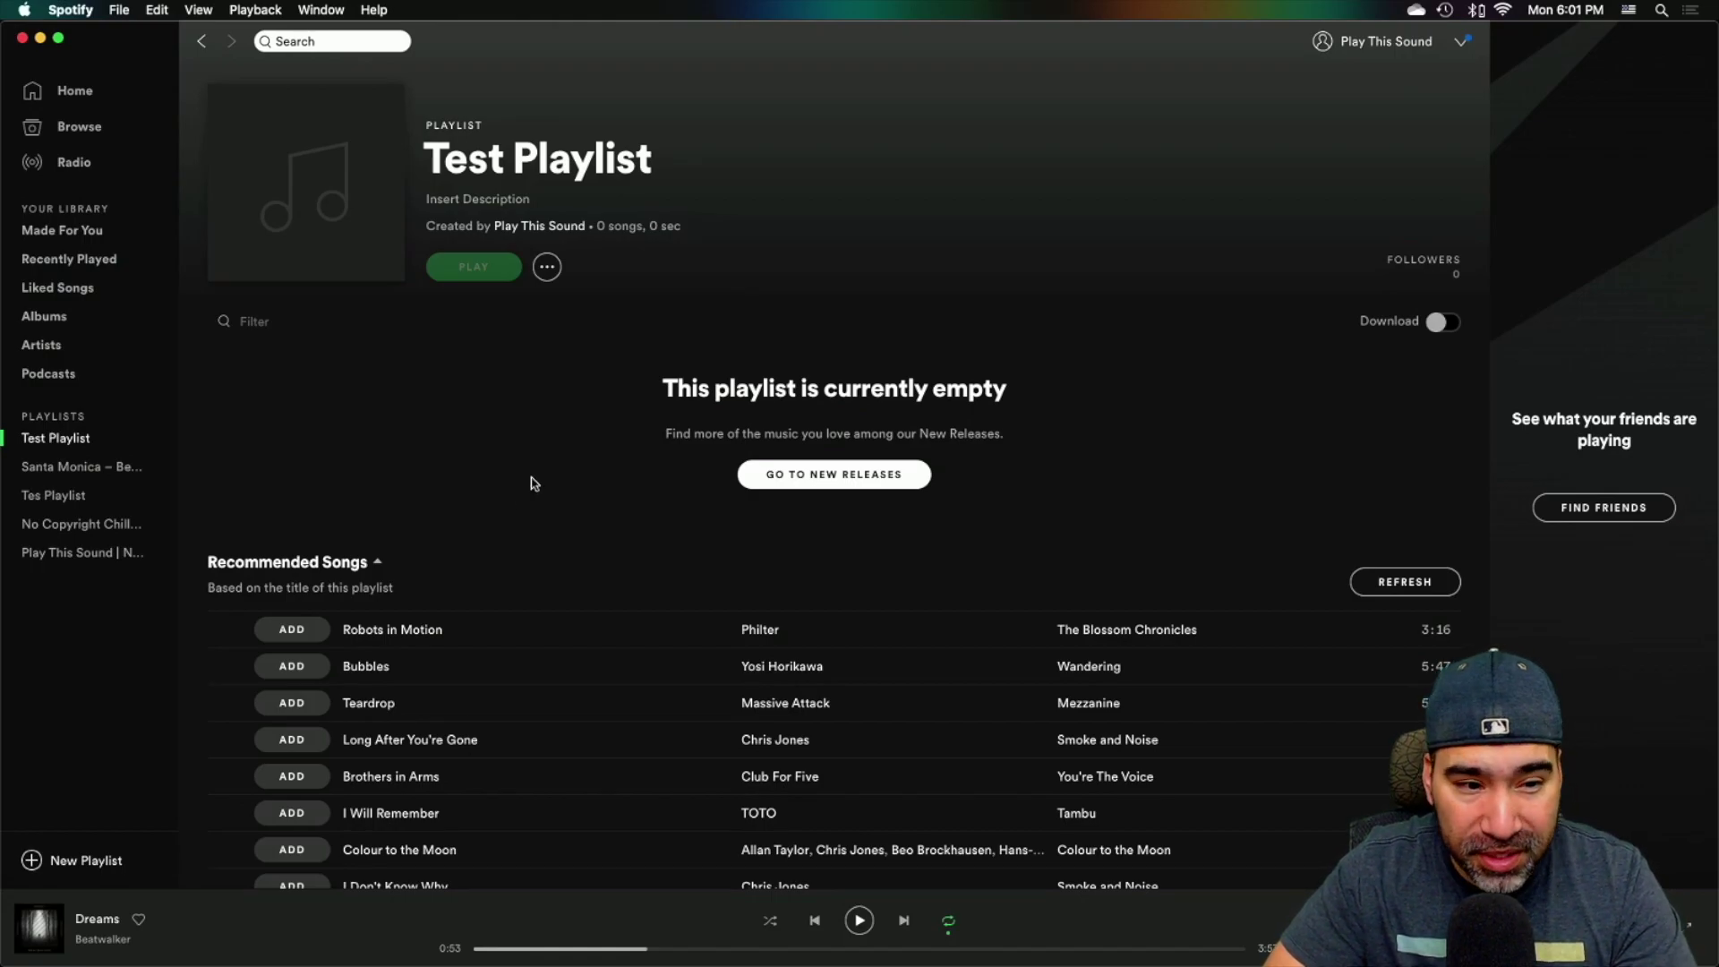
scroll(534, 488, "down", 1)
scroll(602, 568, "down", 1)
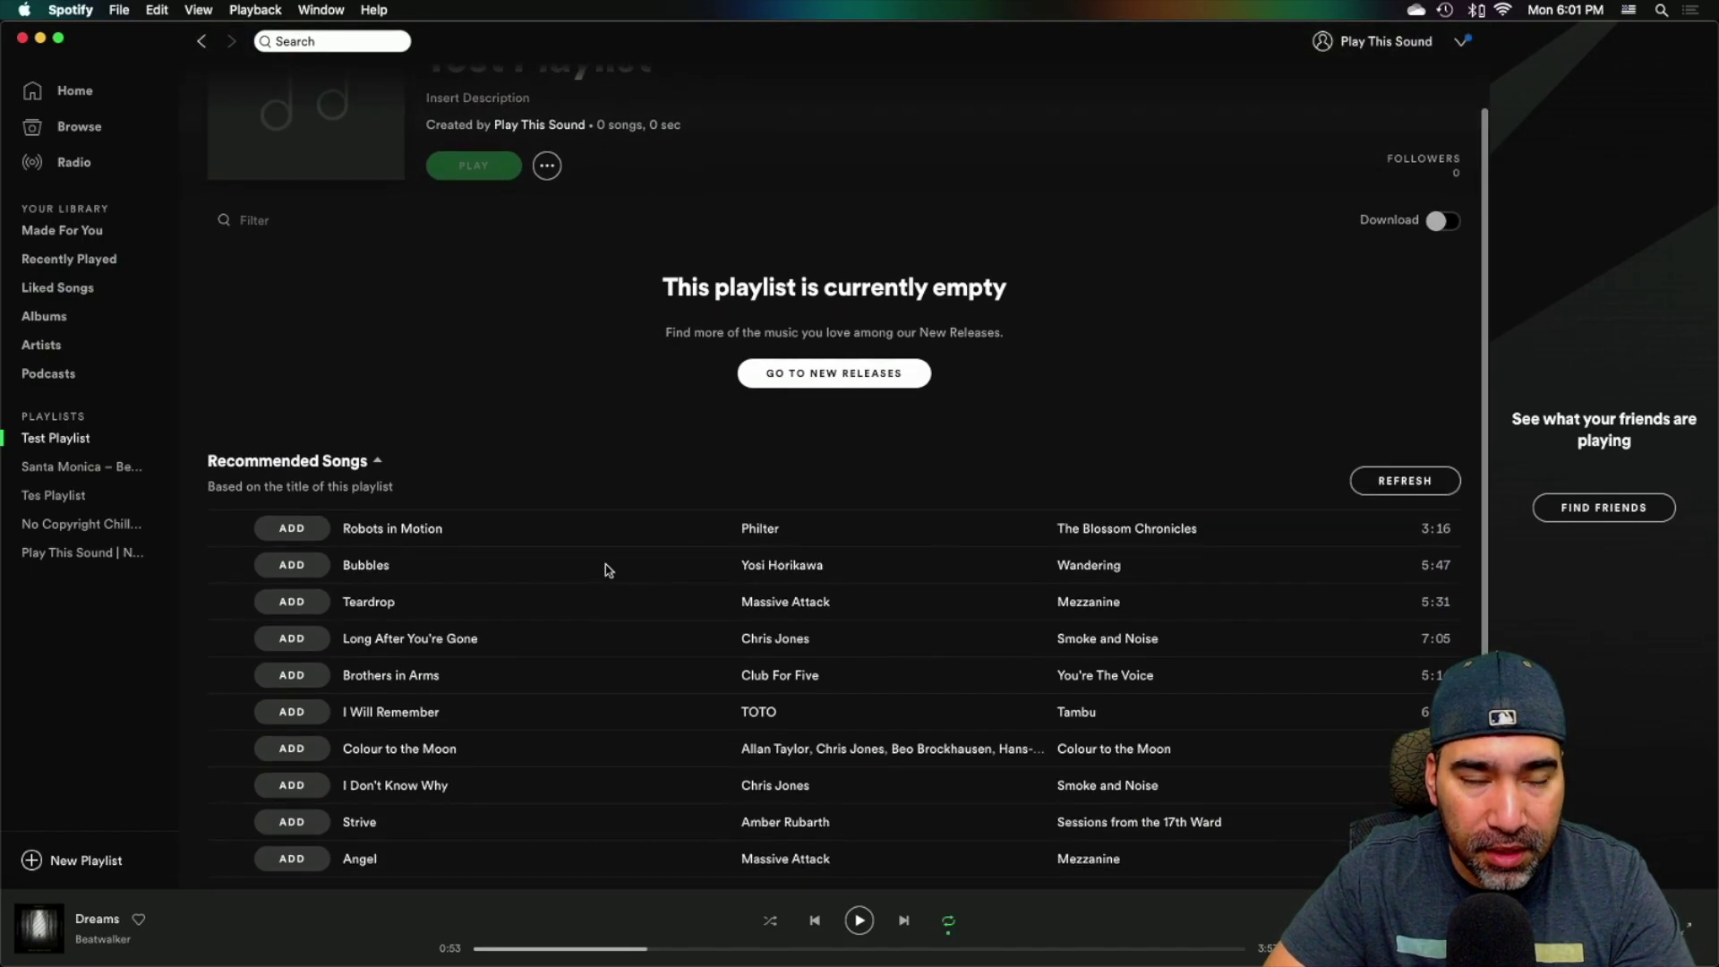
scroll(609, 570, "up", 2)
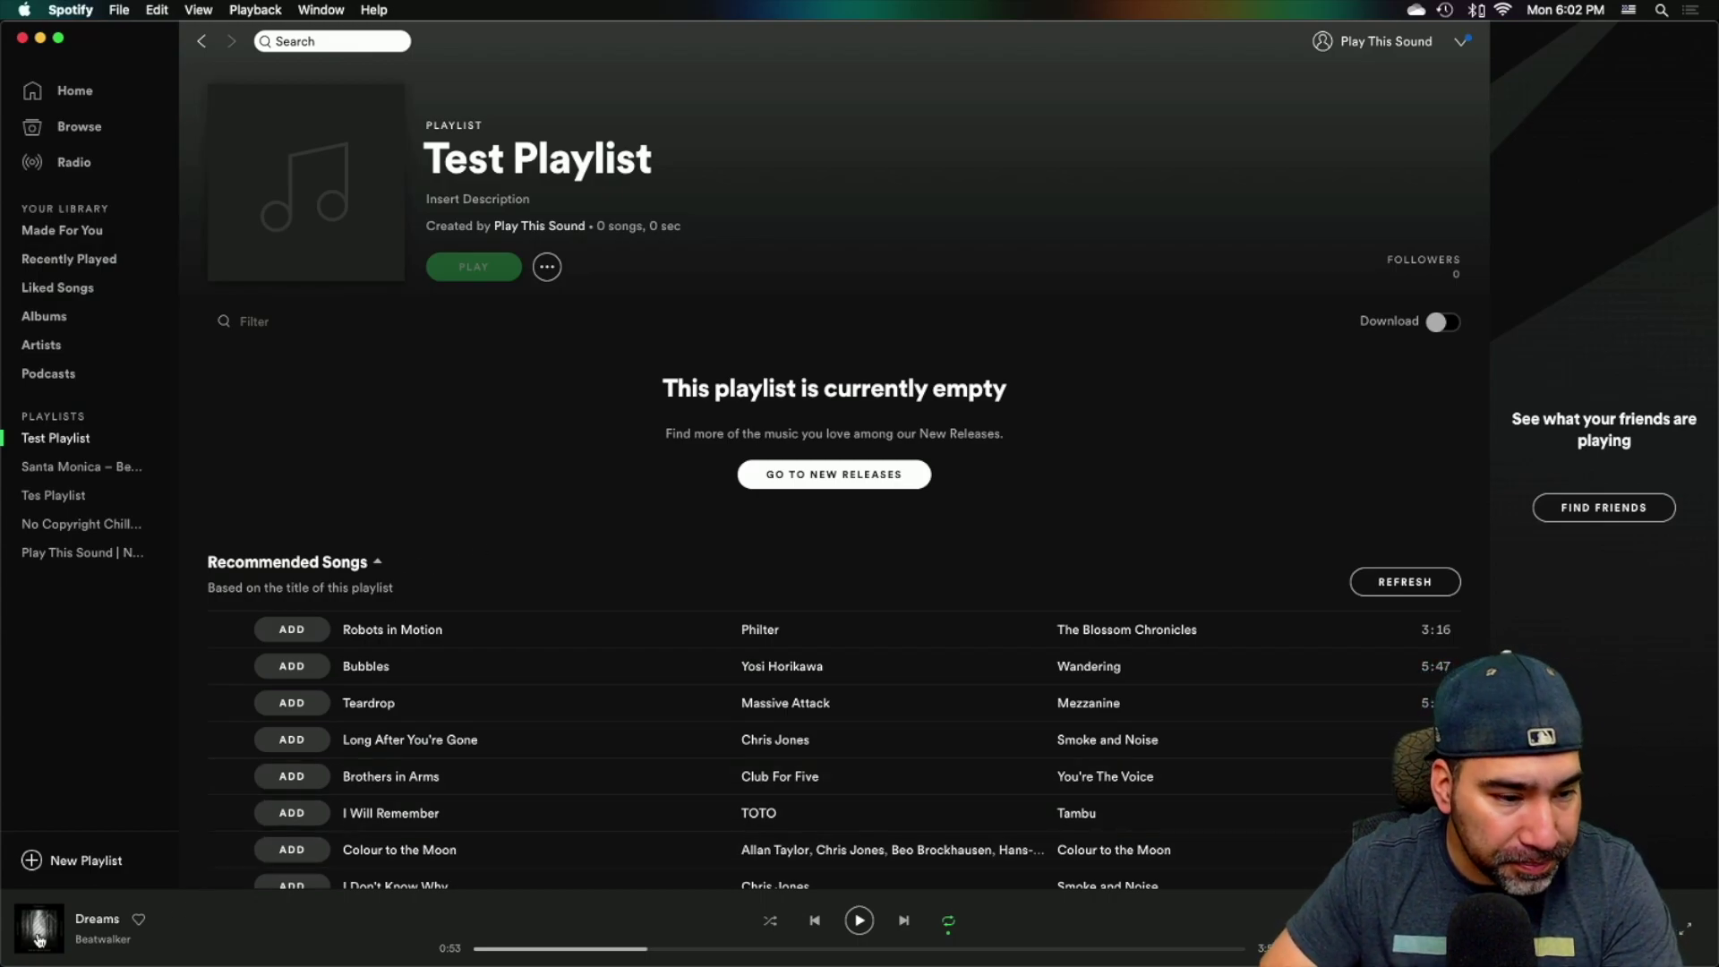
From Beatwalker's artist page, add Santa Monica (3:26) to Test Playlist and view the playlist
left_click(99, 940)
scroll(547, 535, "up", 2)
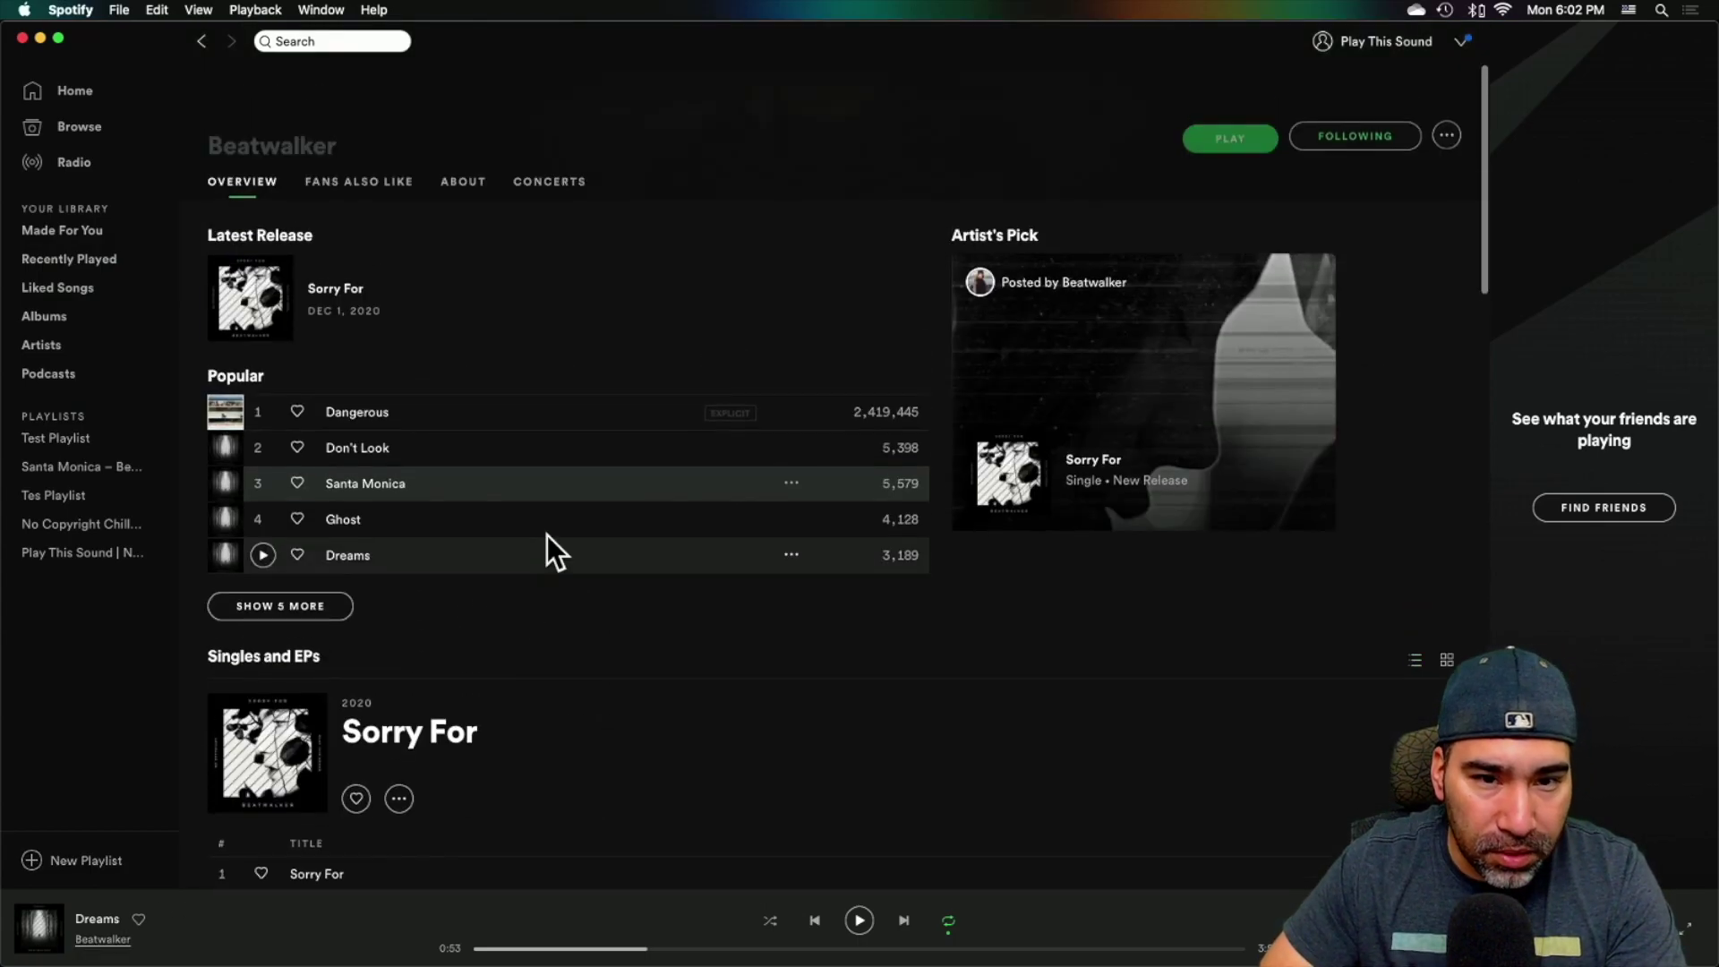
left_click(792, 485)
mouse_move(900, 709)
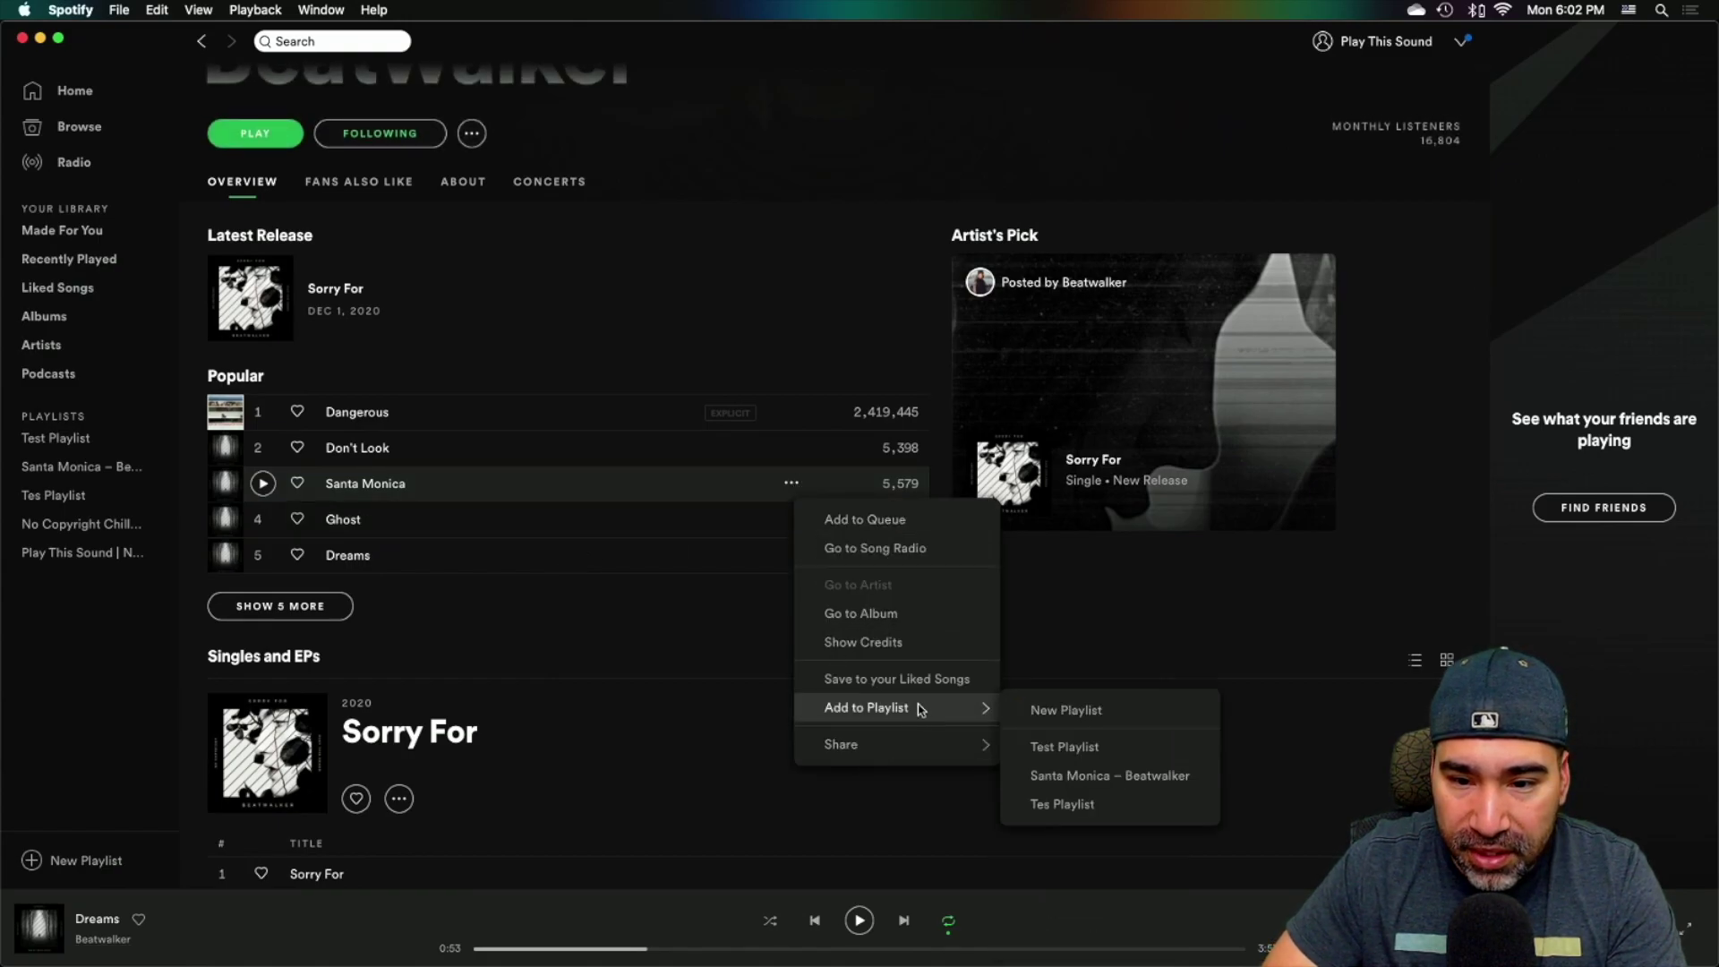
left_click(1093, 753)
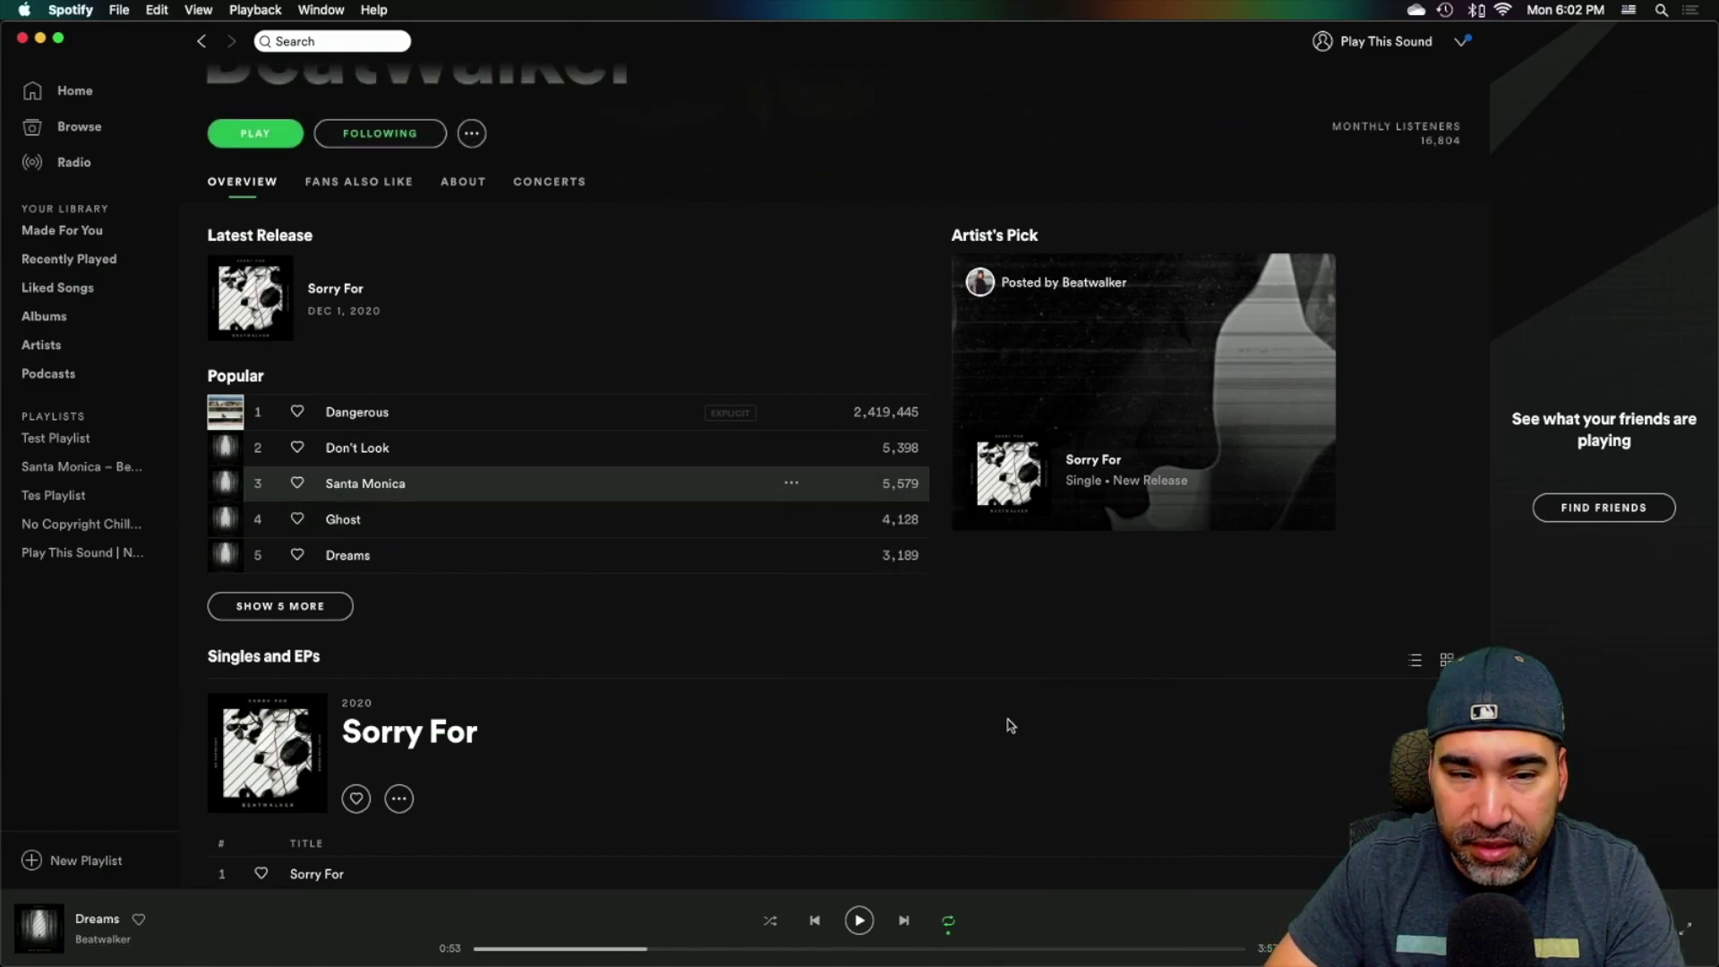
left_click(65, 440)
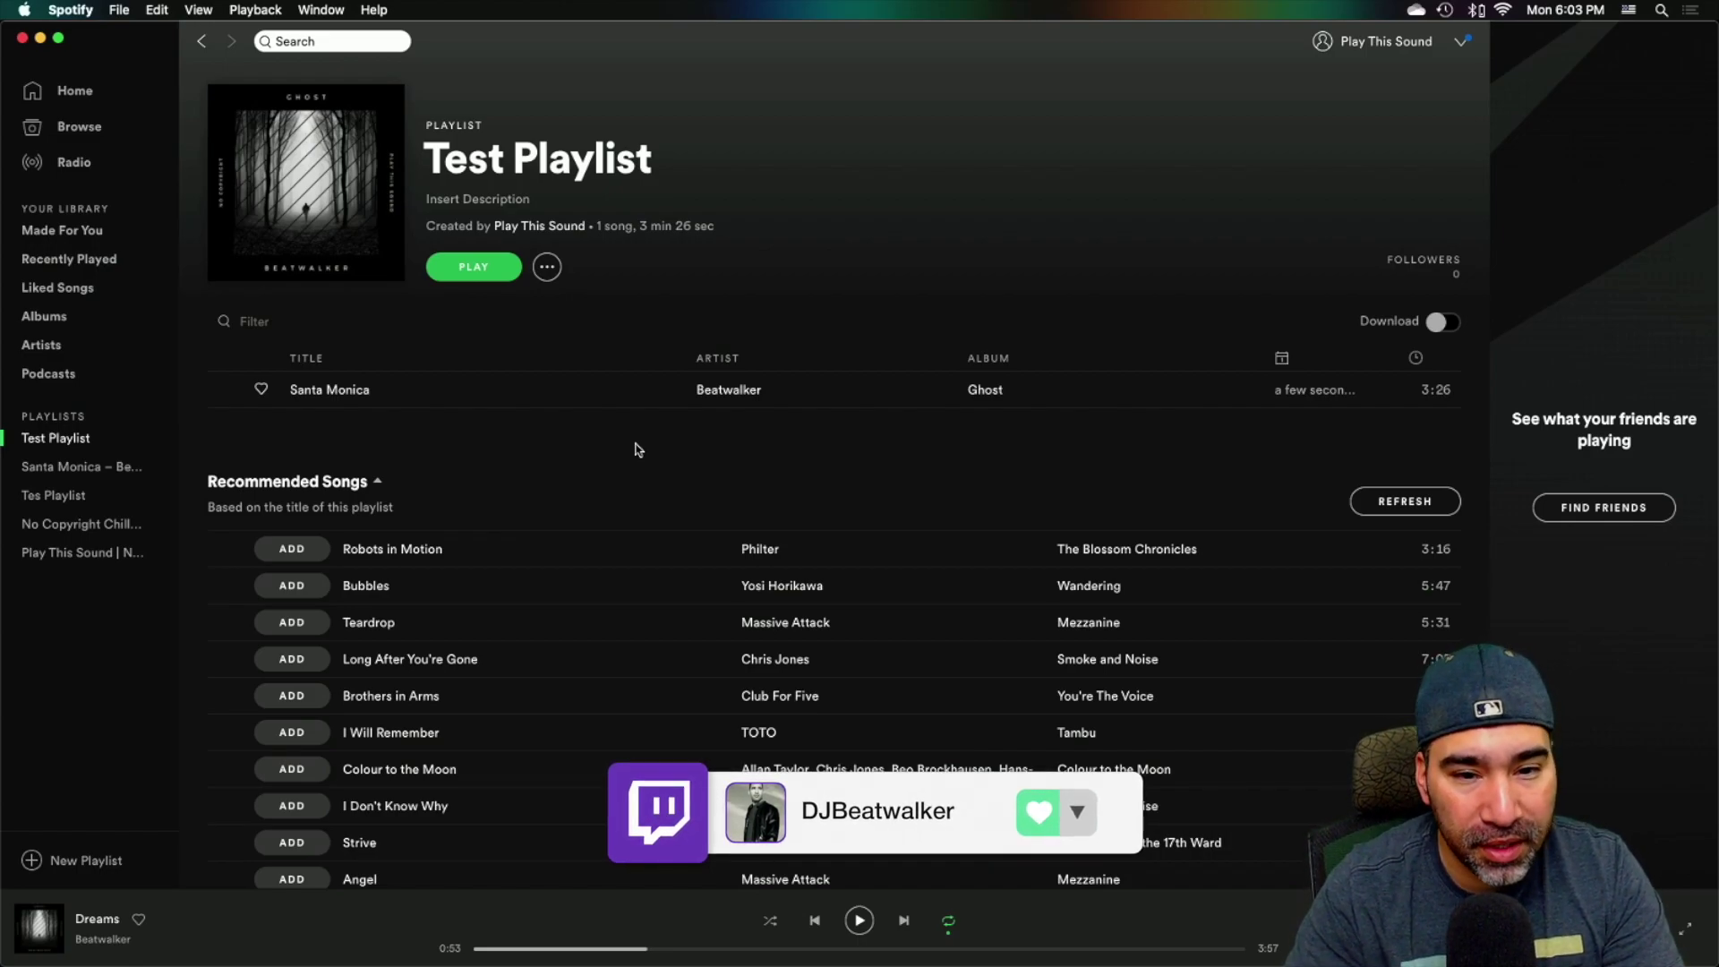
Return to the No Copyright Chilled EDM/Tropical/Future/Lo Fi playlist and reveal the Dock
left_click(60, 528)
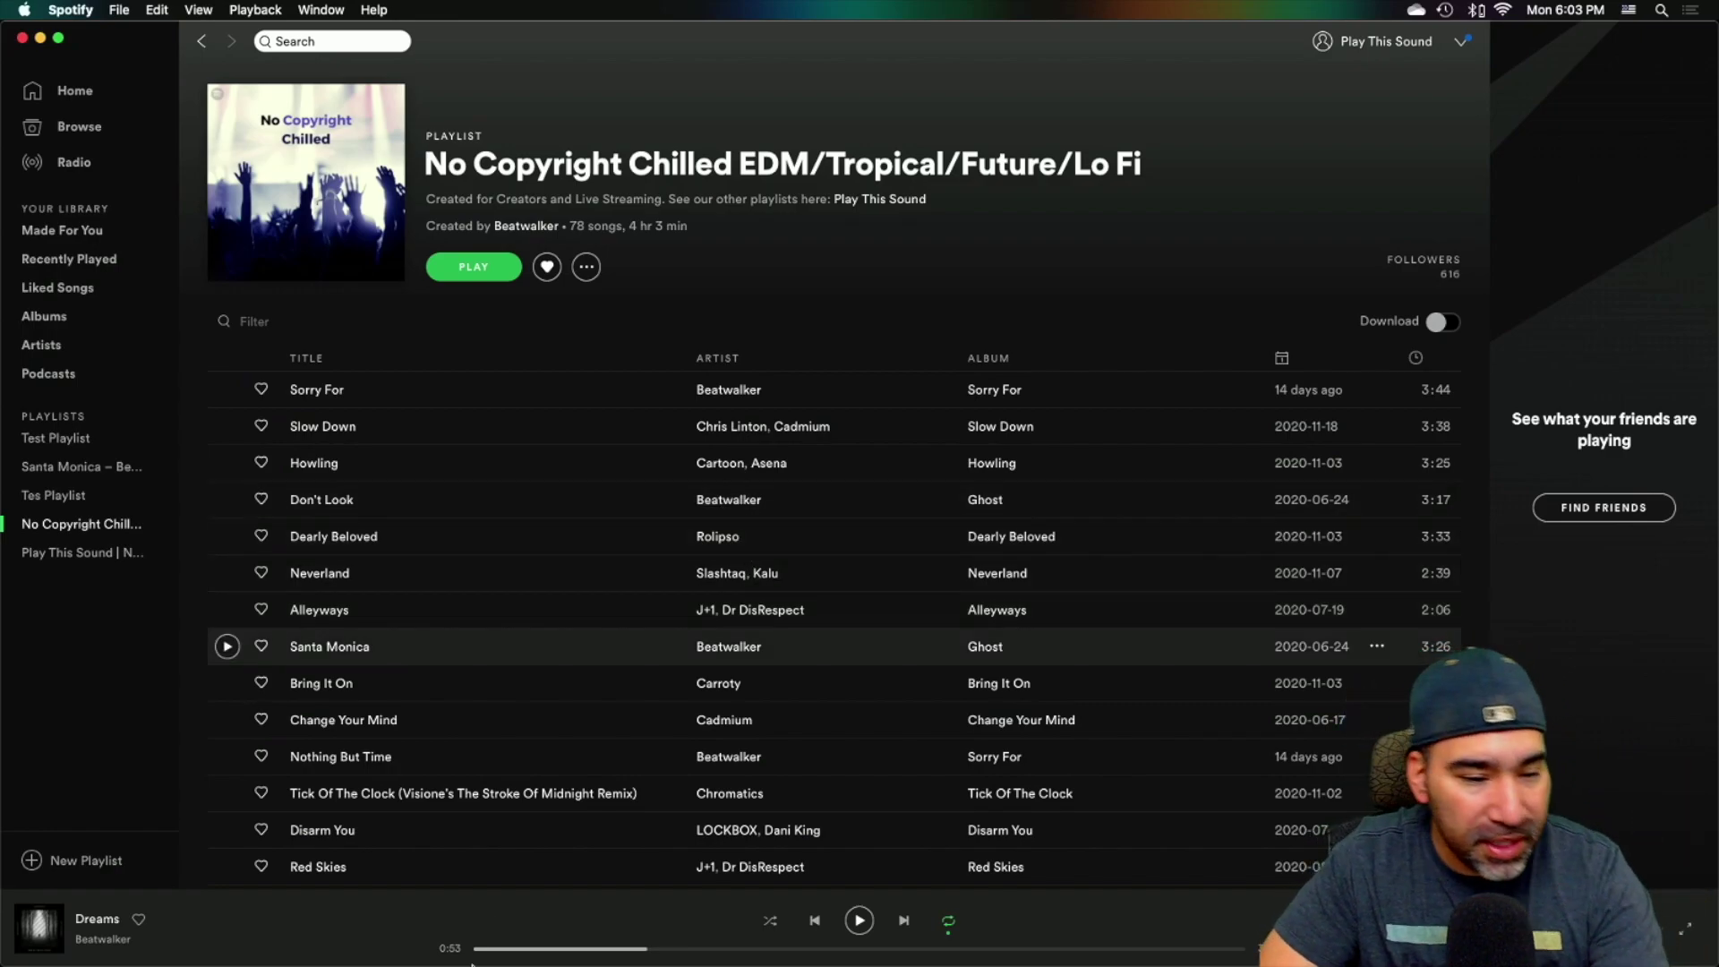
mouse_move(430, 963)
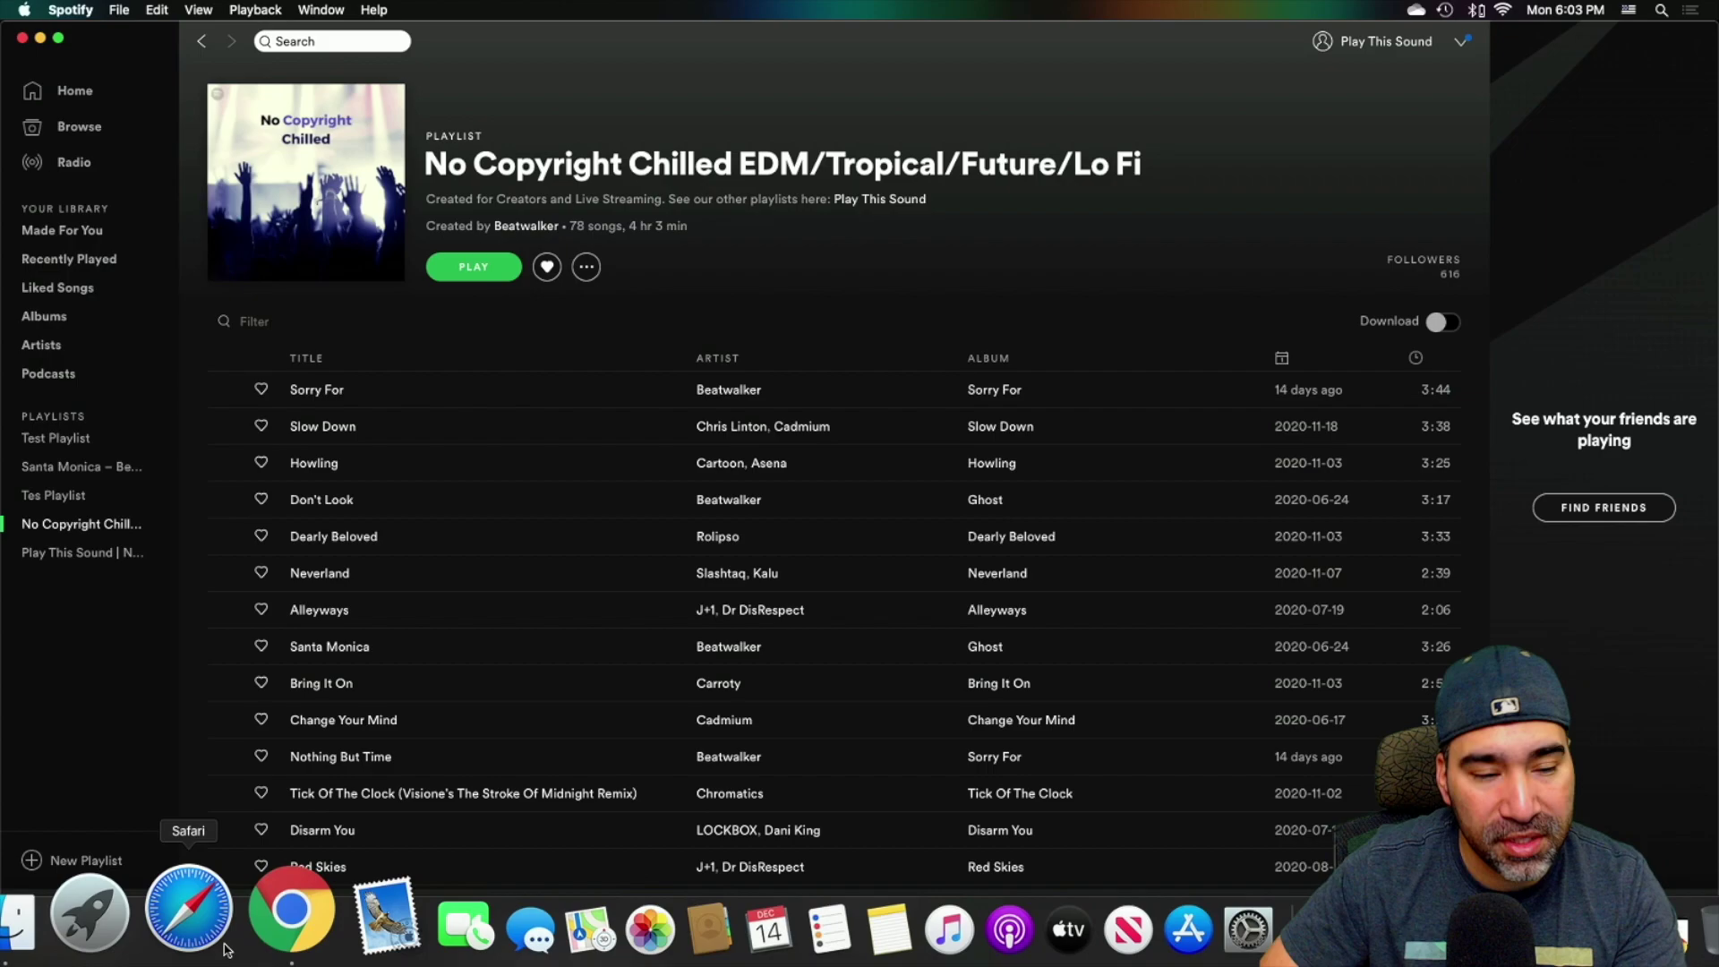
Switch to the Spotify for Artists Playlists page and scroll to the Editorial and Listener tables
left_click(260, 925)
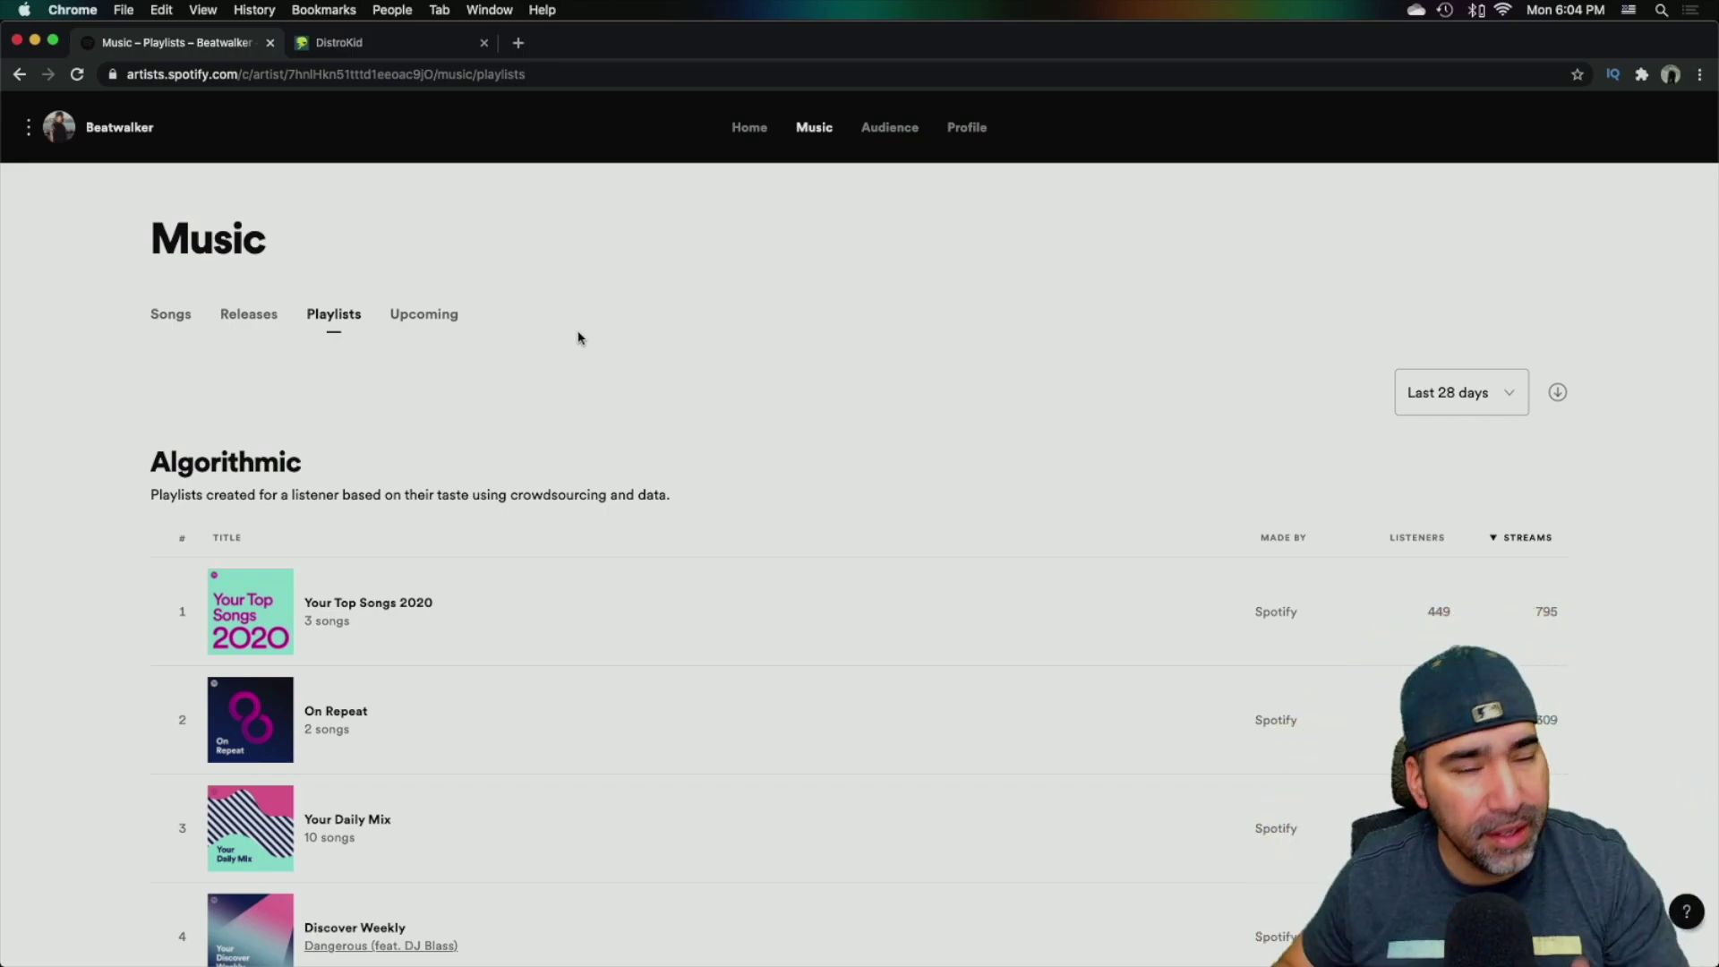
scroll(641, 315, "down", 2)
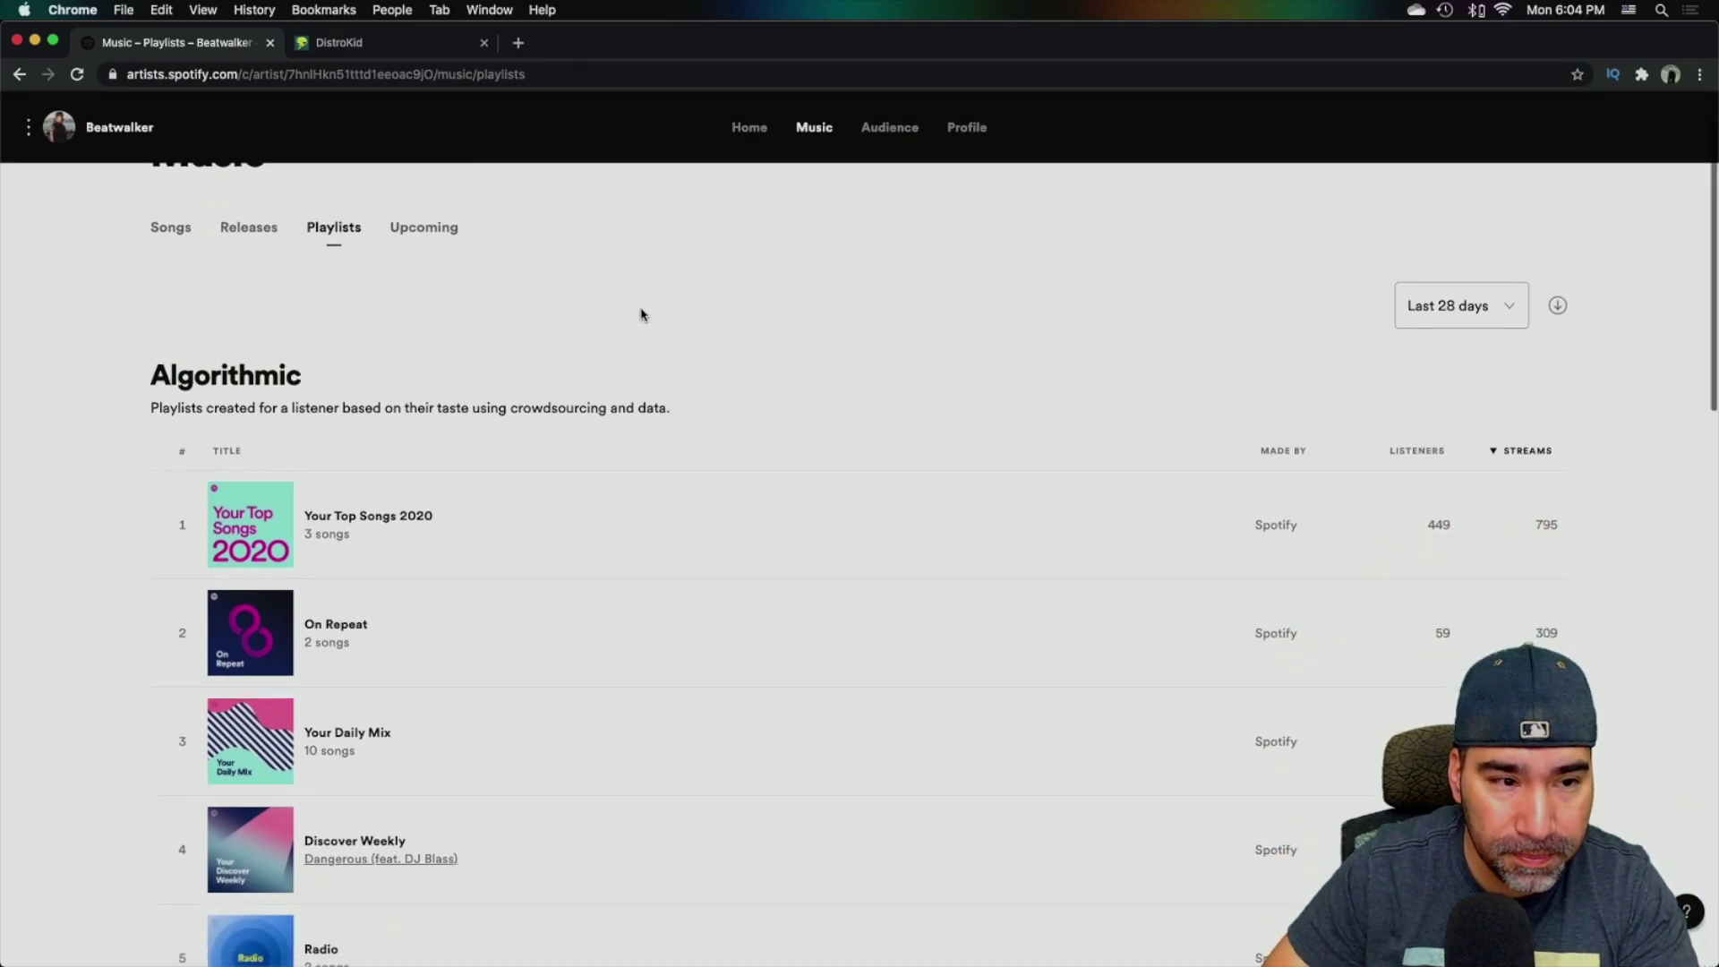
scroll(641, 315, "up", 2)
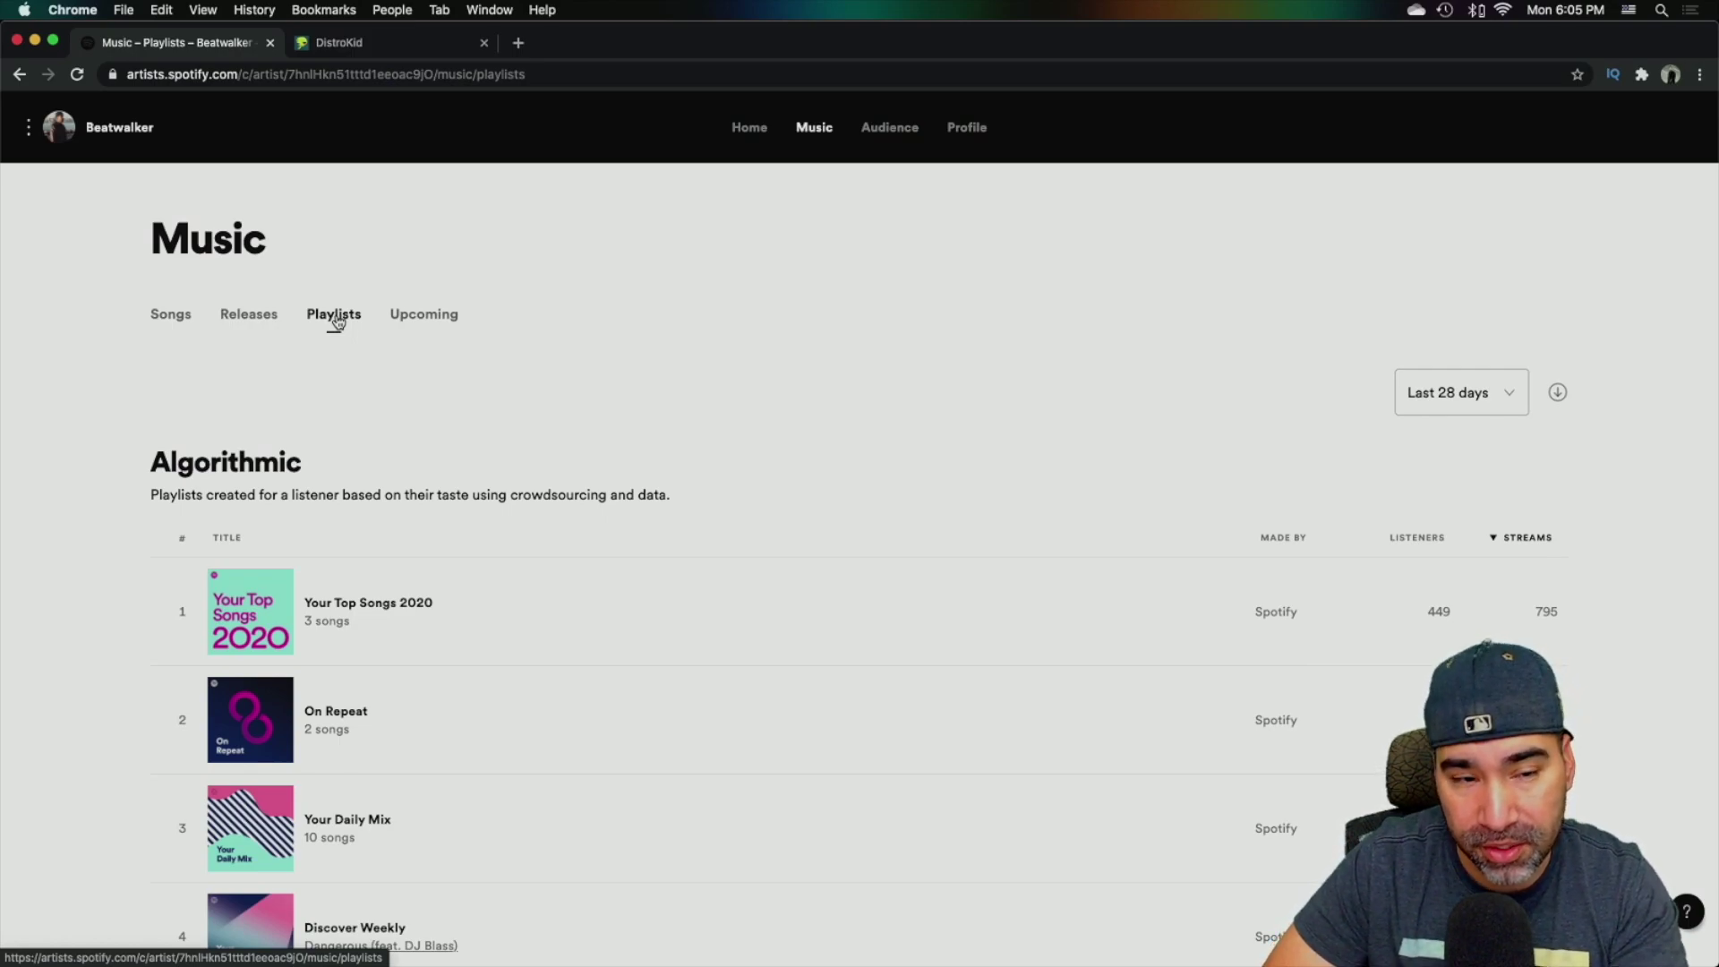
scroll(27, 469, "down", 3)
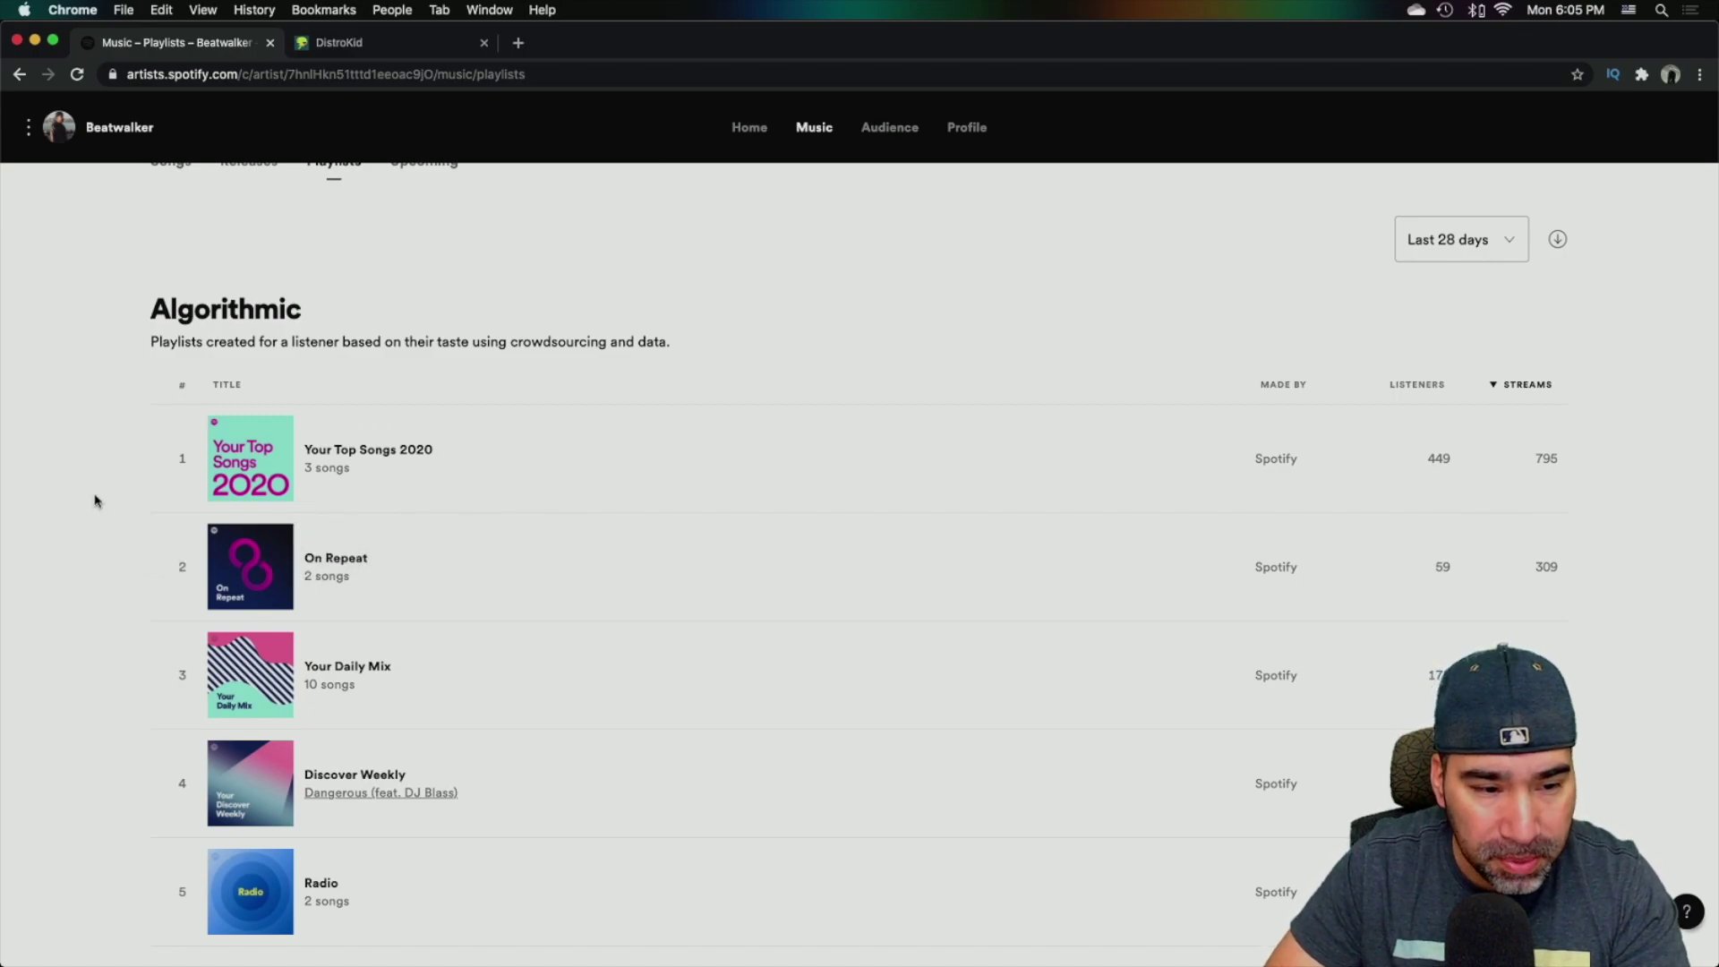
scroll(104, 495, "down", 8)
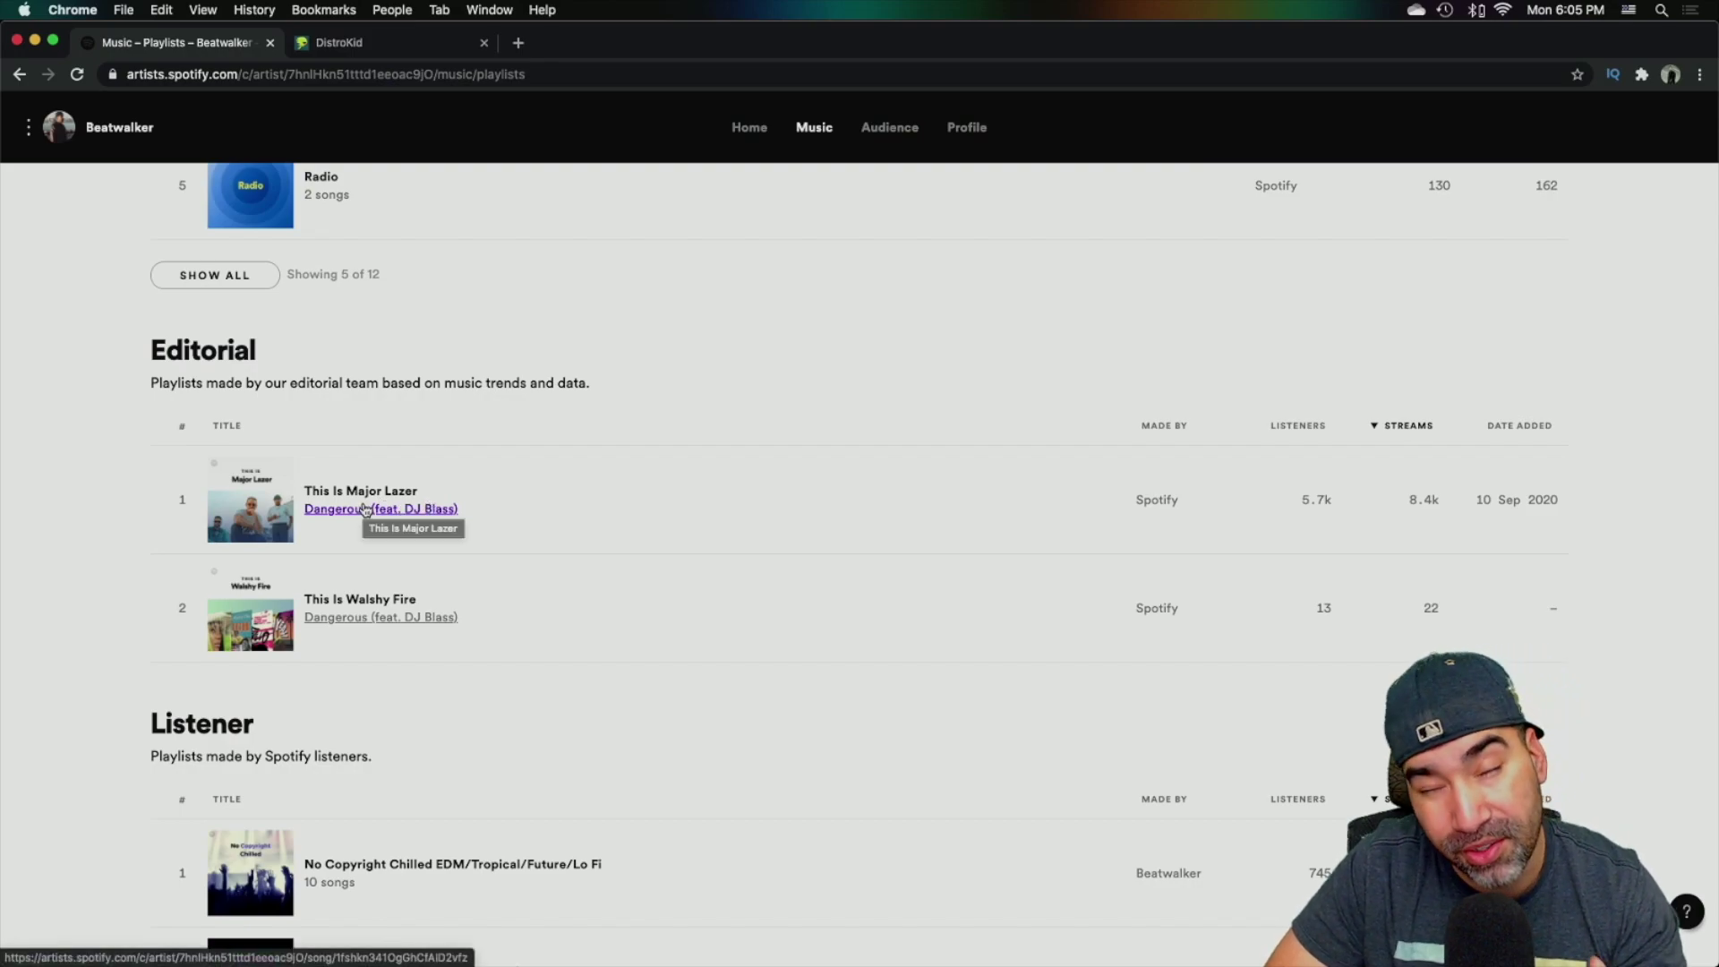
scroll(99, 498, "down", 2)
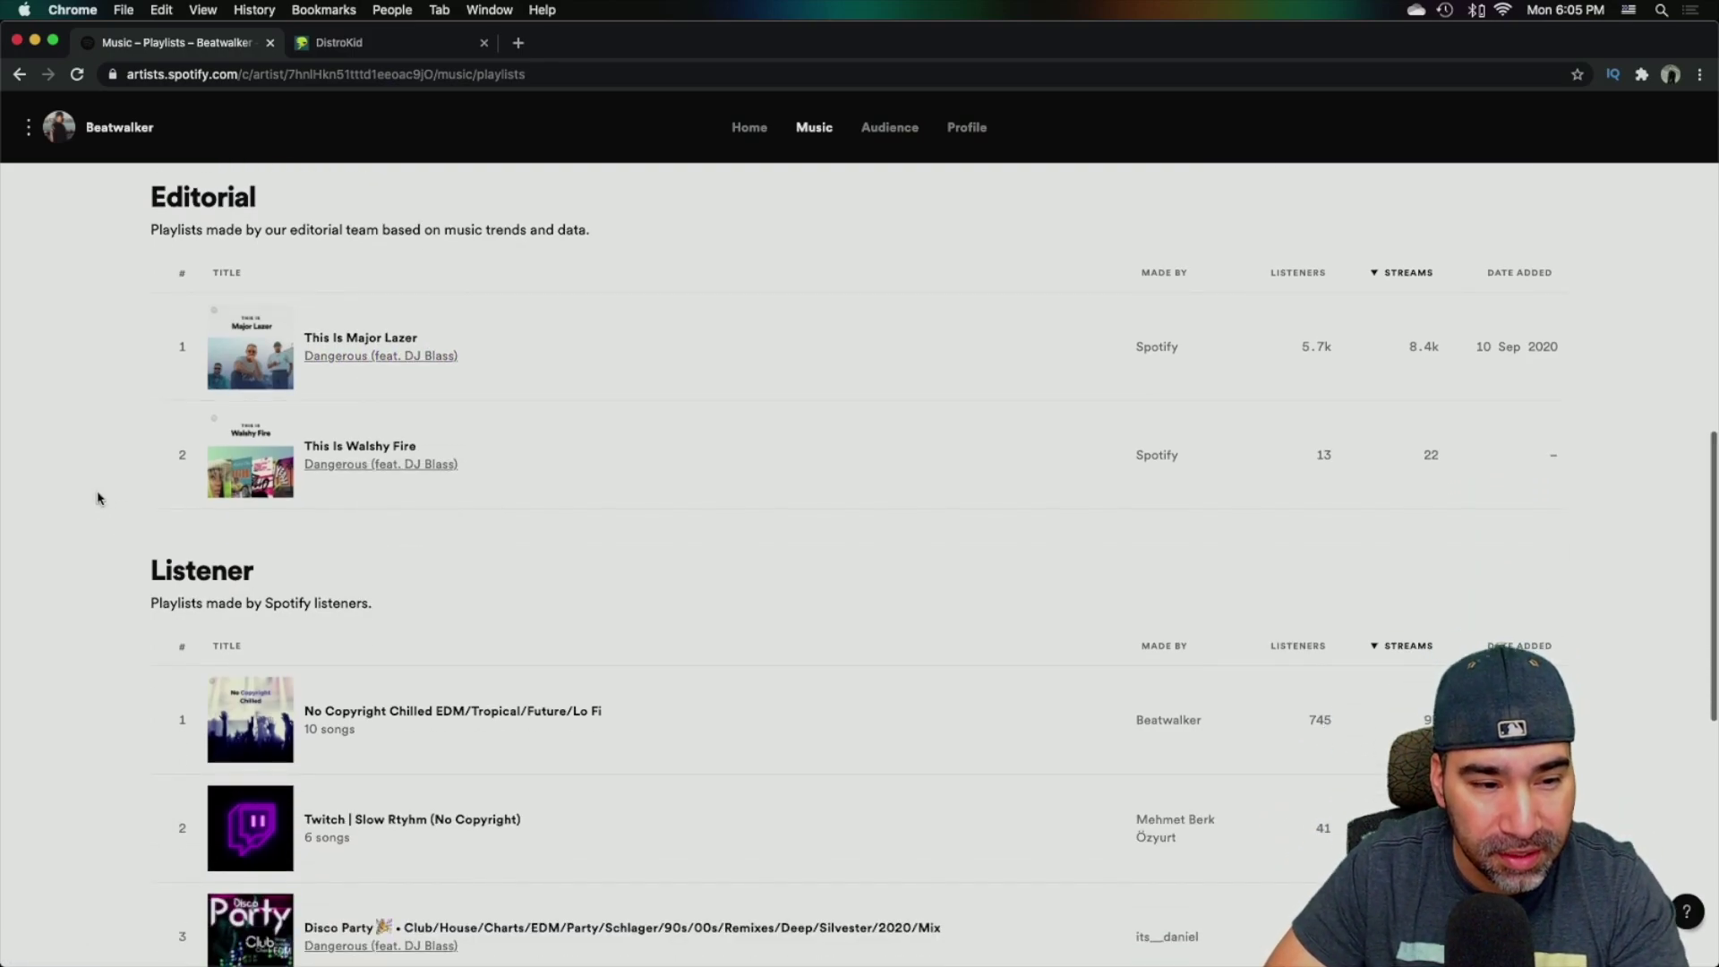
scroll(100, 510, "down", 1)
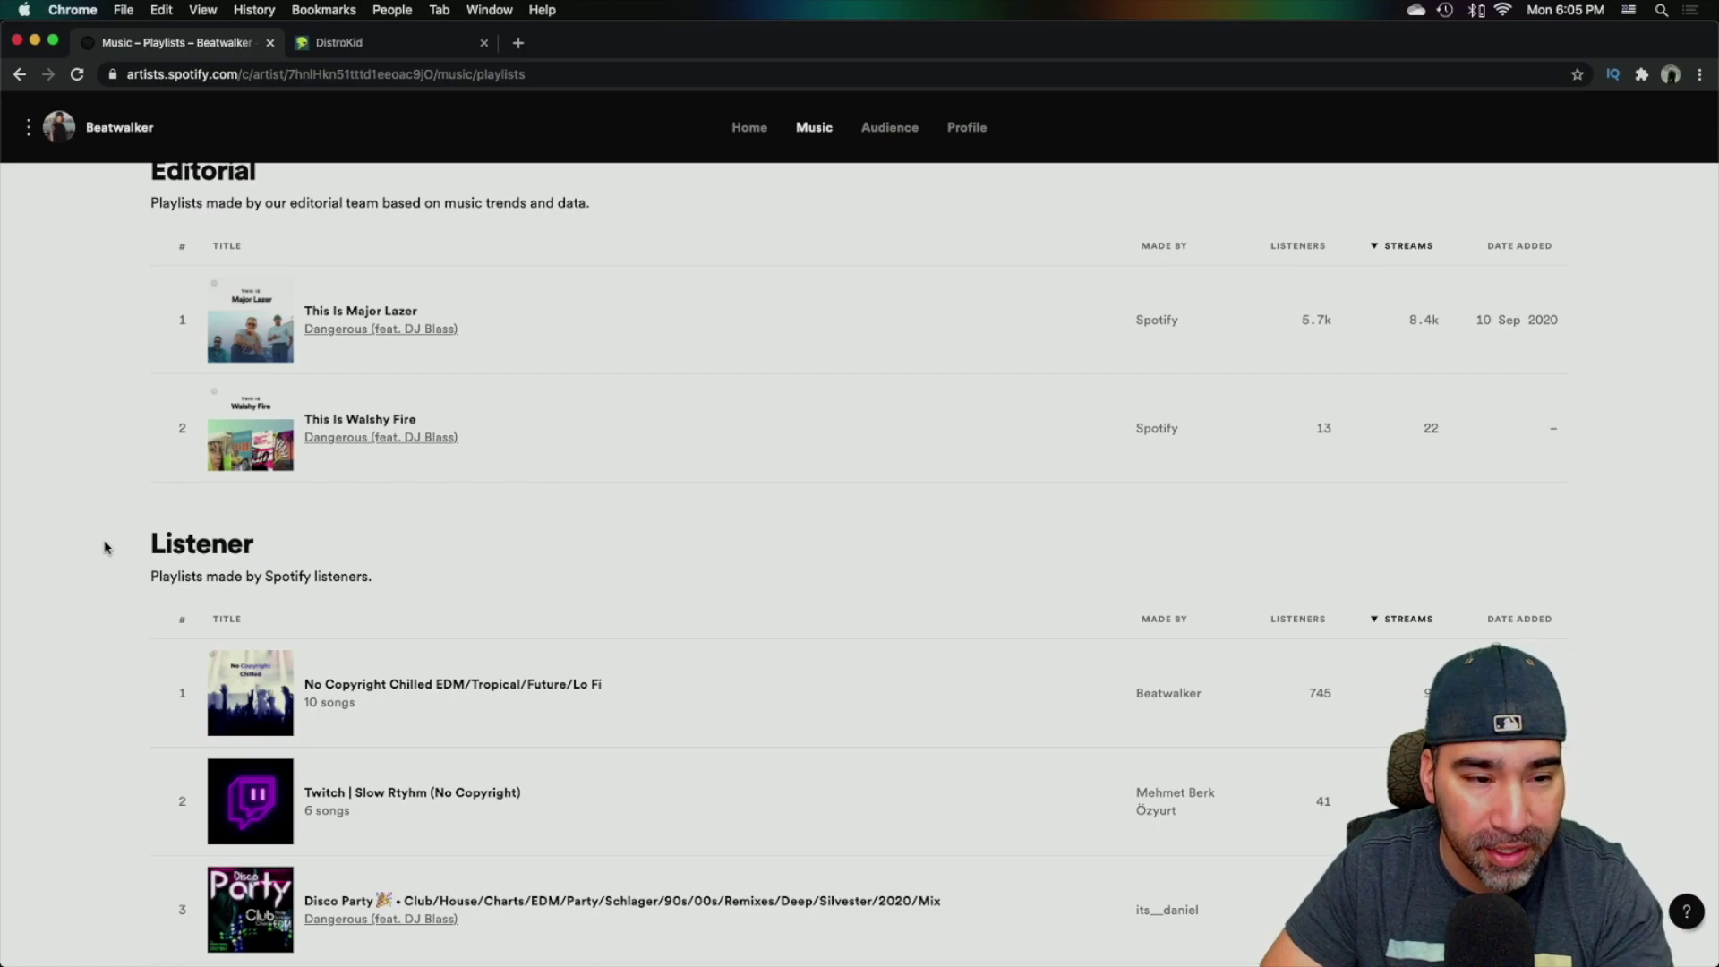
scroll(108, 556, "down", 1)
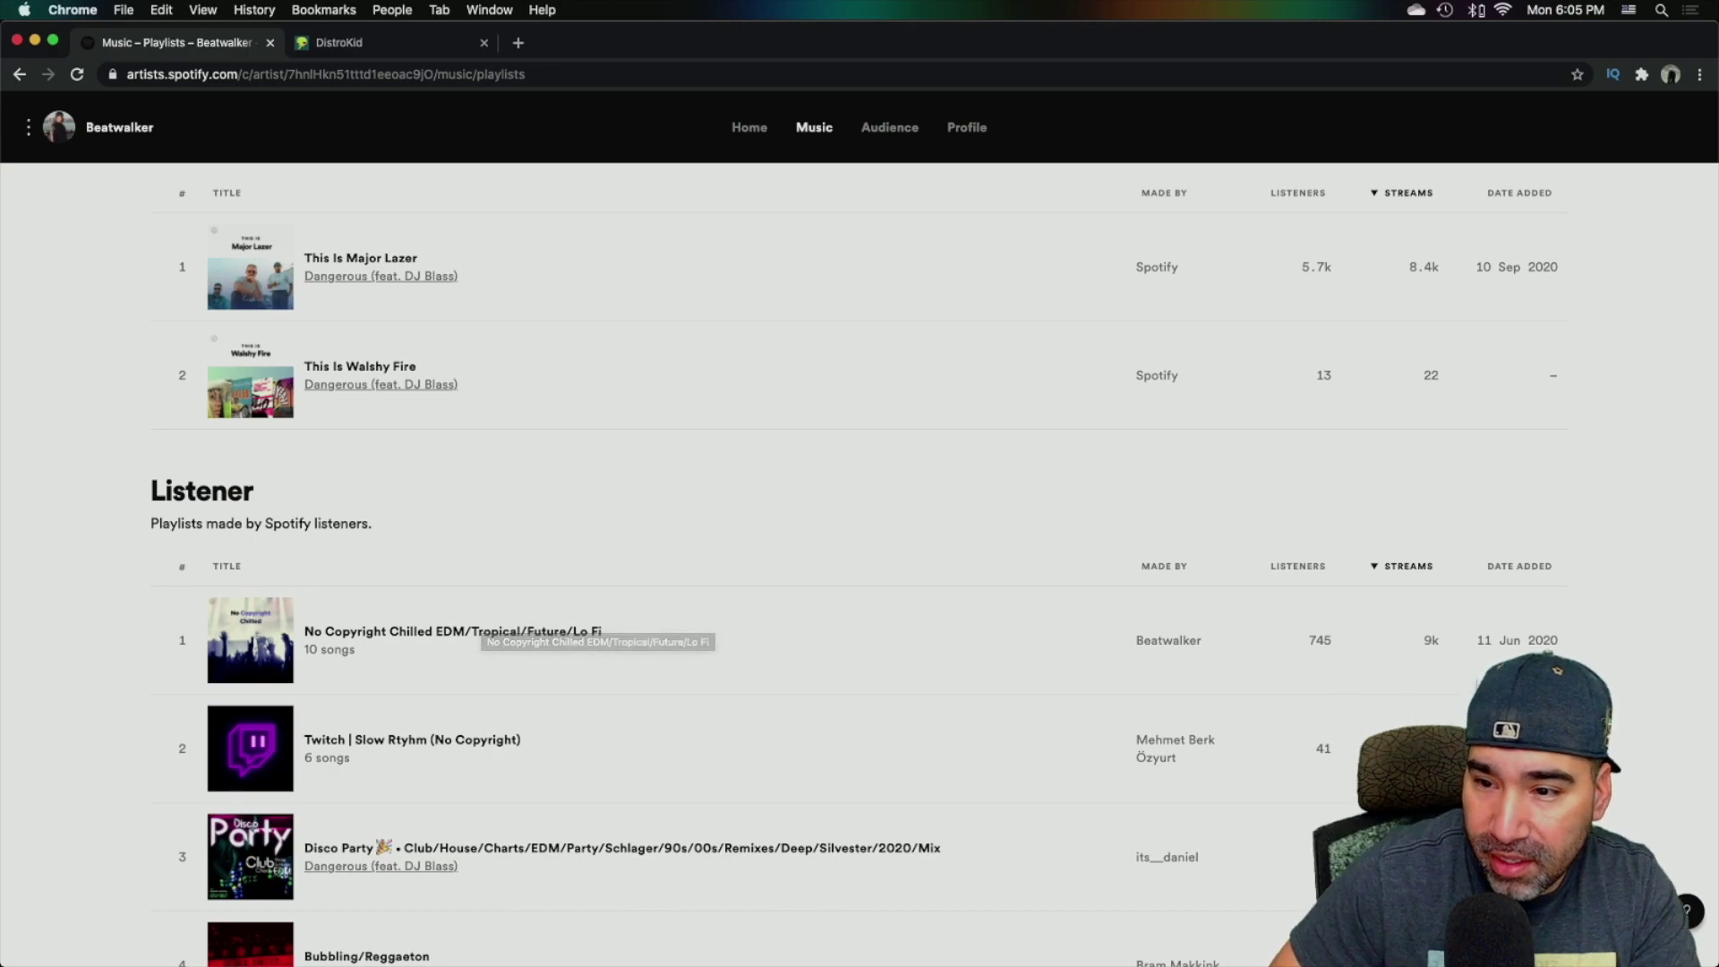
Read exact stream counts, such as No Copyright Chilled's 745 listeners and 9k streams
mouse_move(1428, 668)
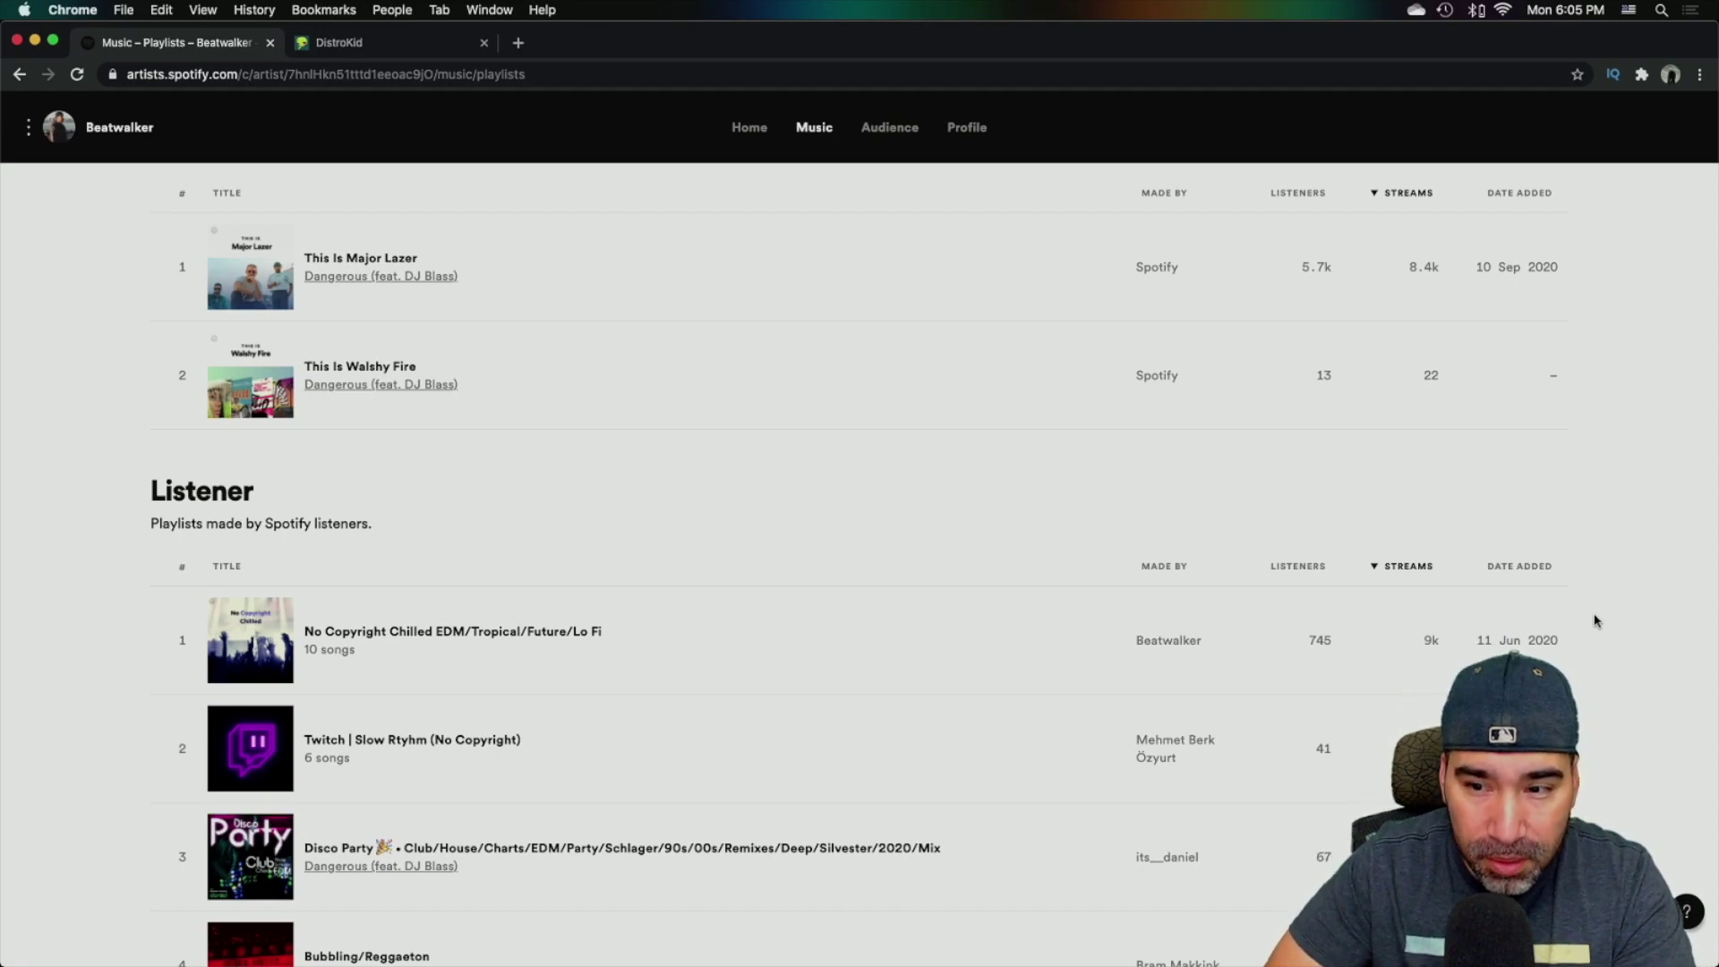
scroll(1594, 618, "up", 1)
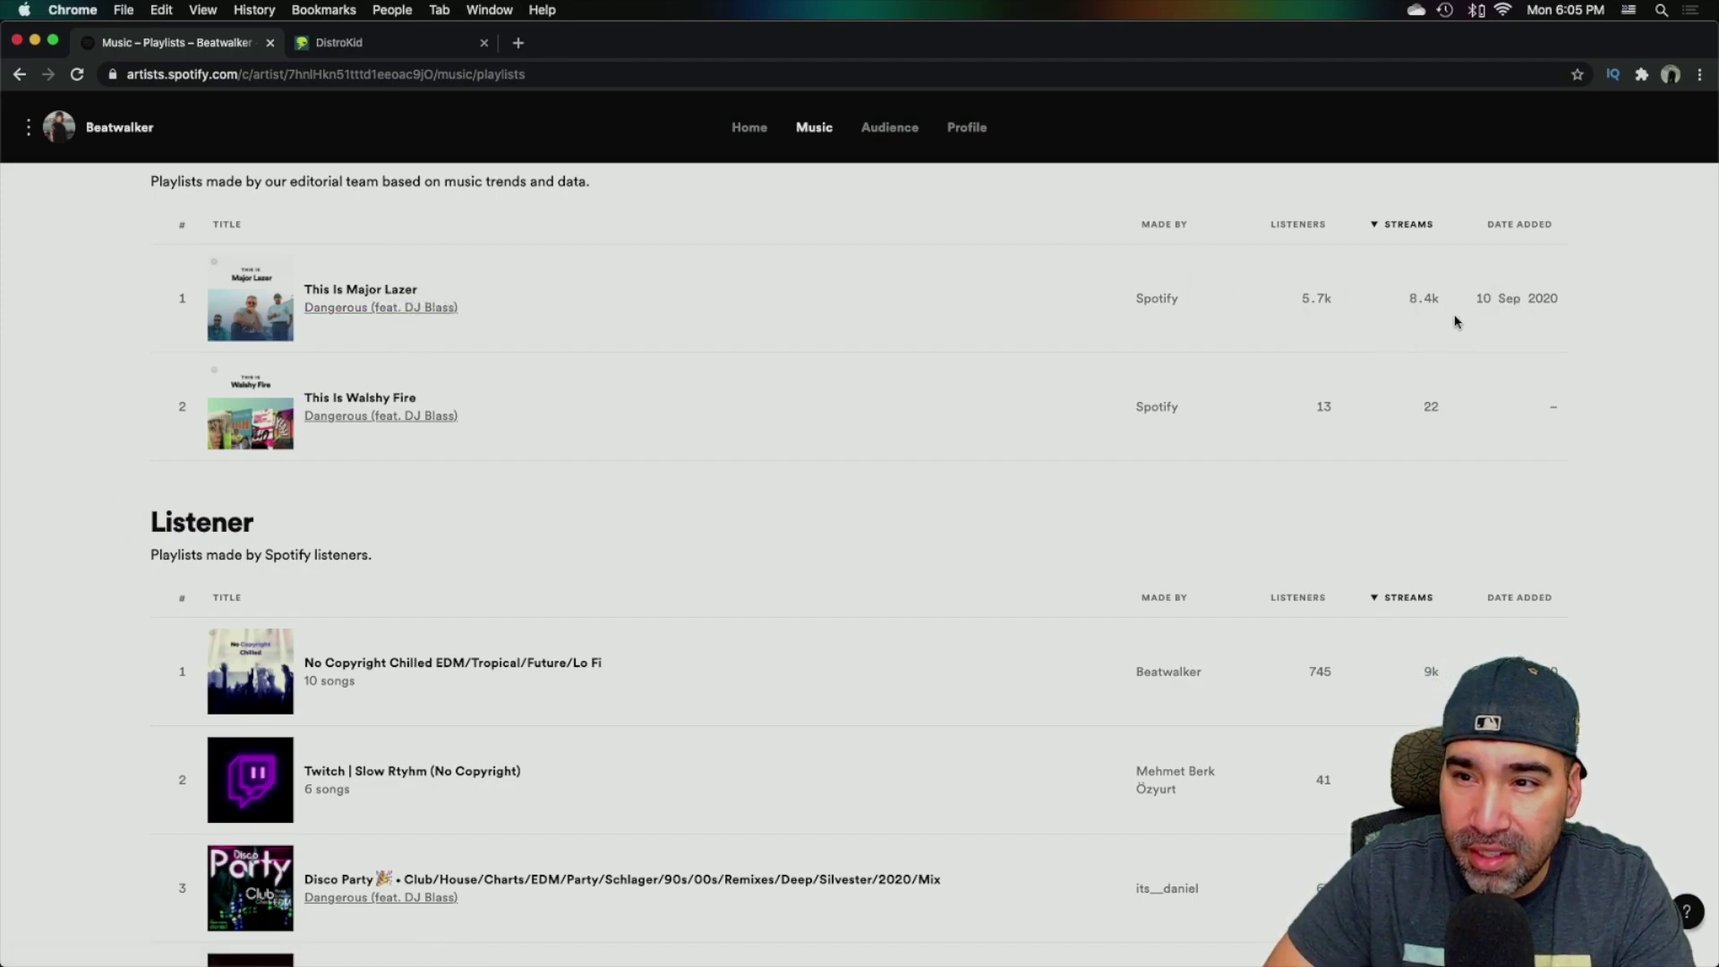
mouse_move(1455, 322)
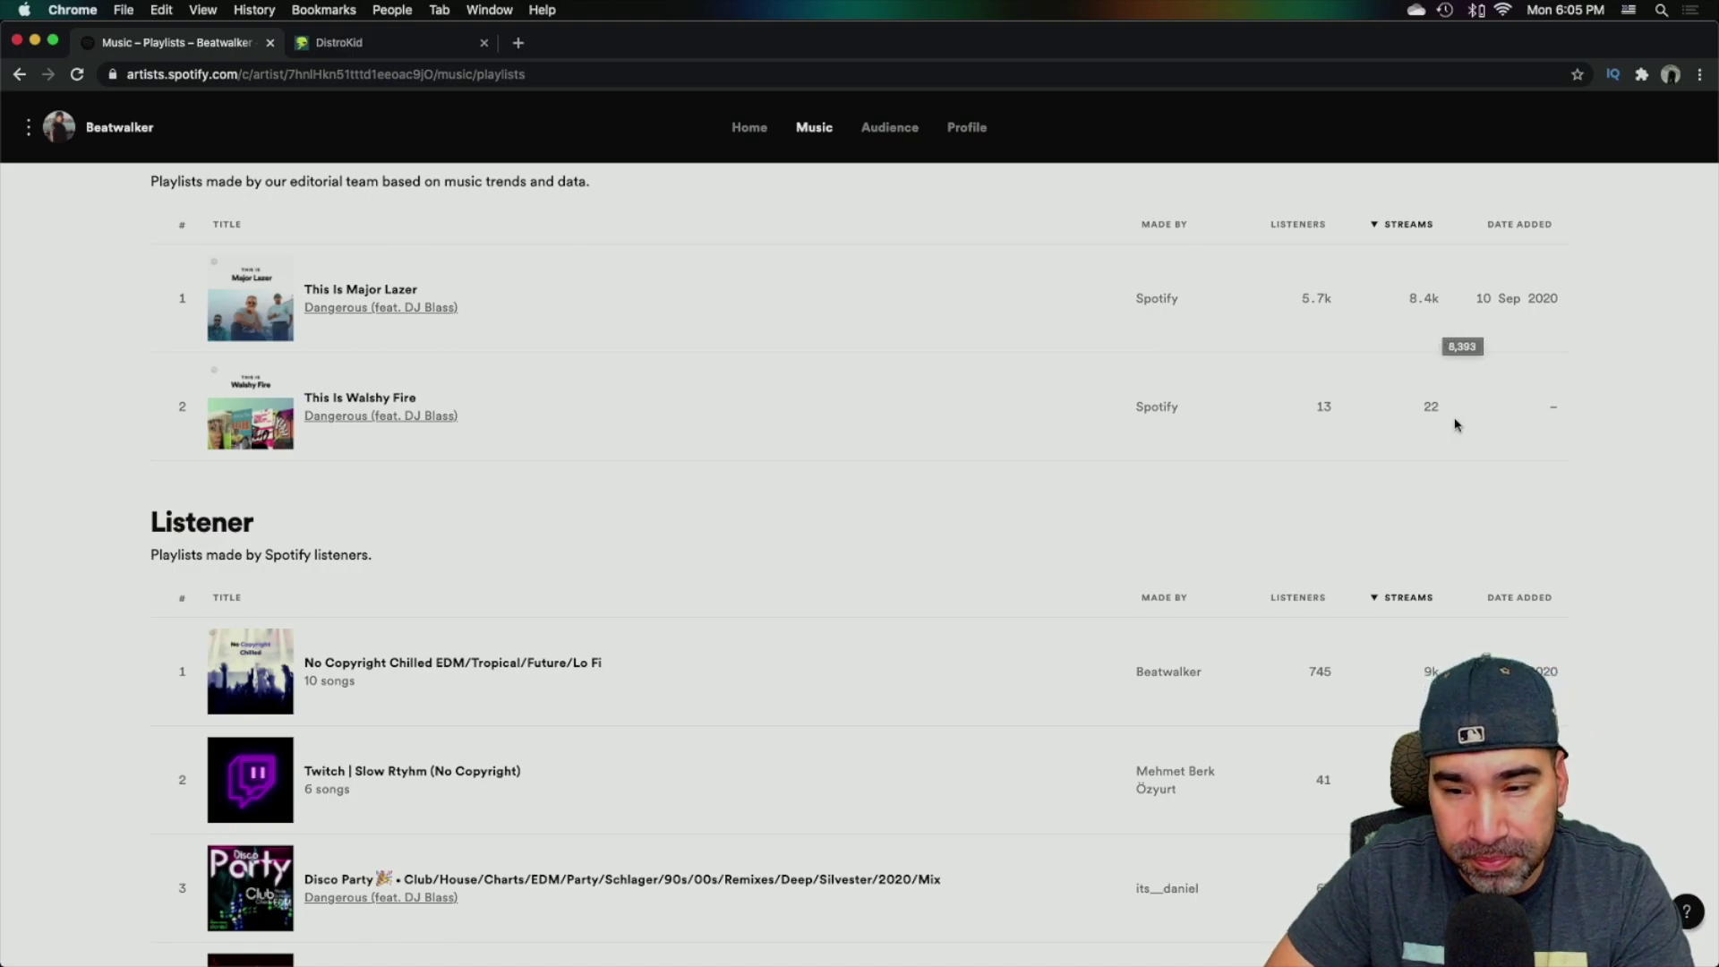
scroll(1441, 466, "down", 2)
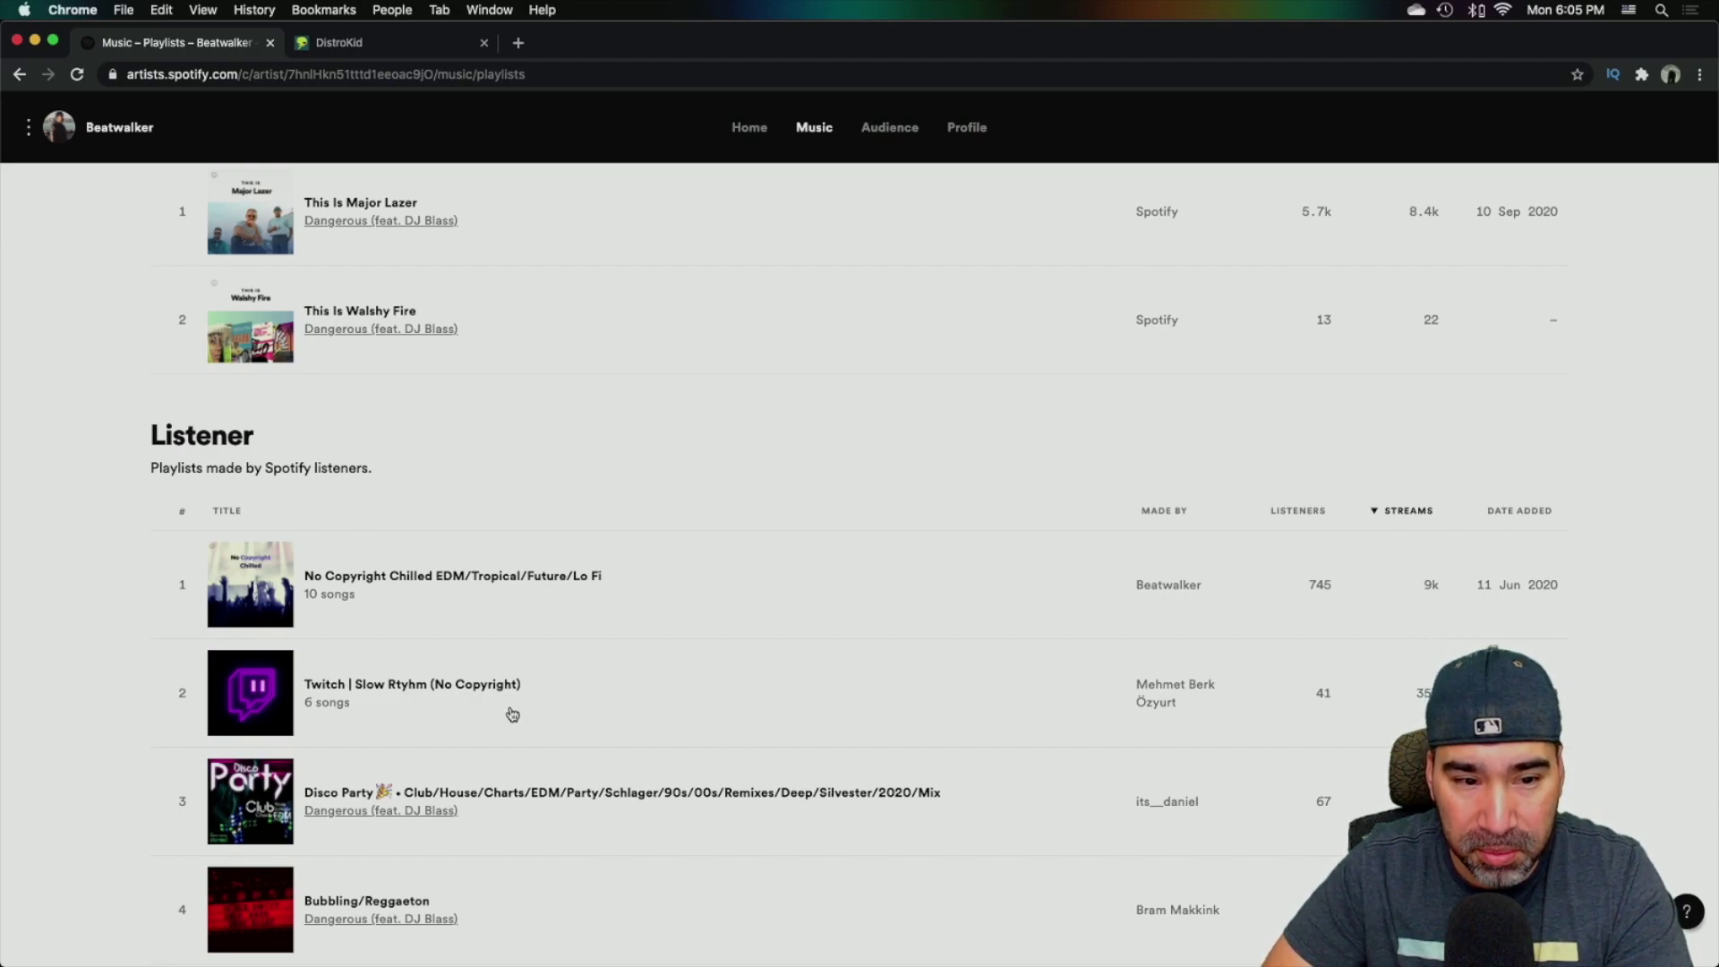
left_click(319, 704)
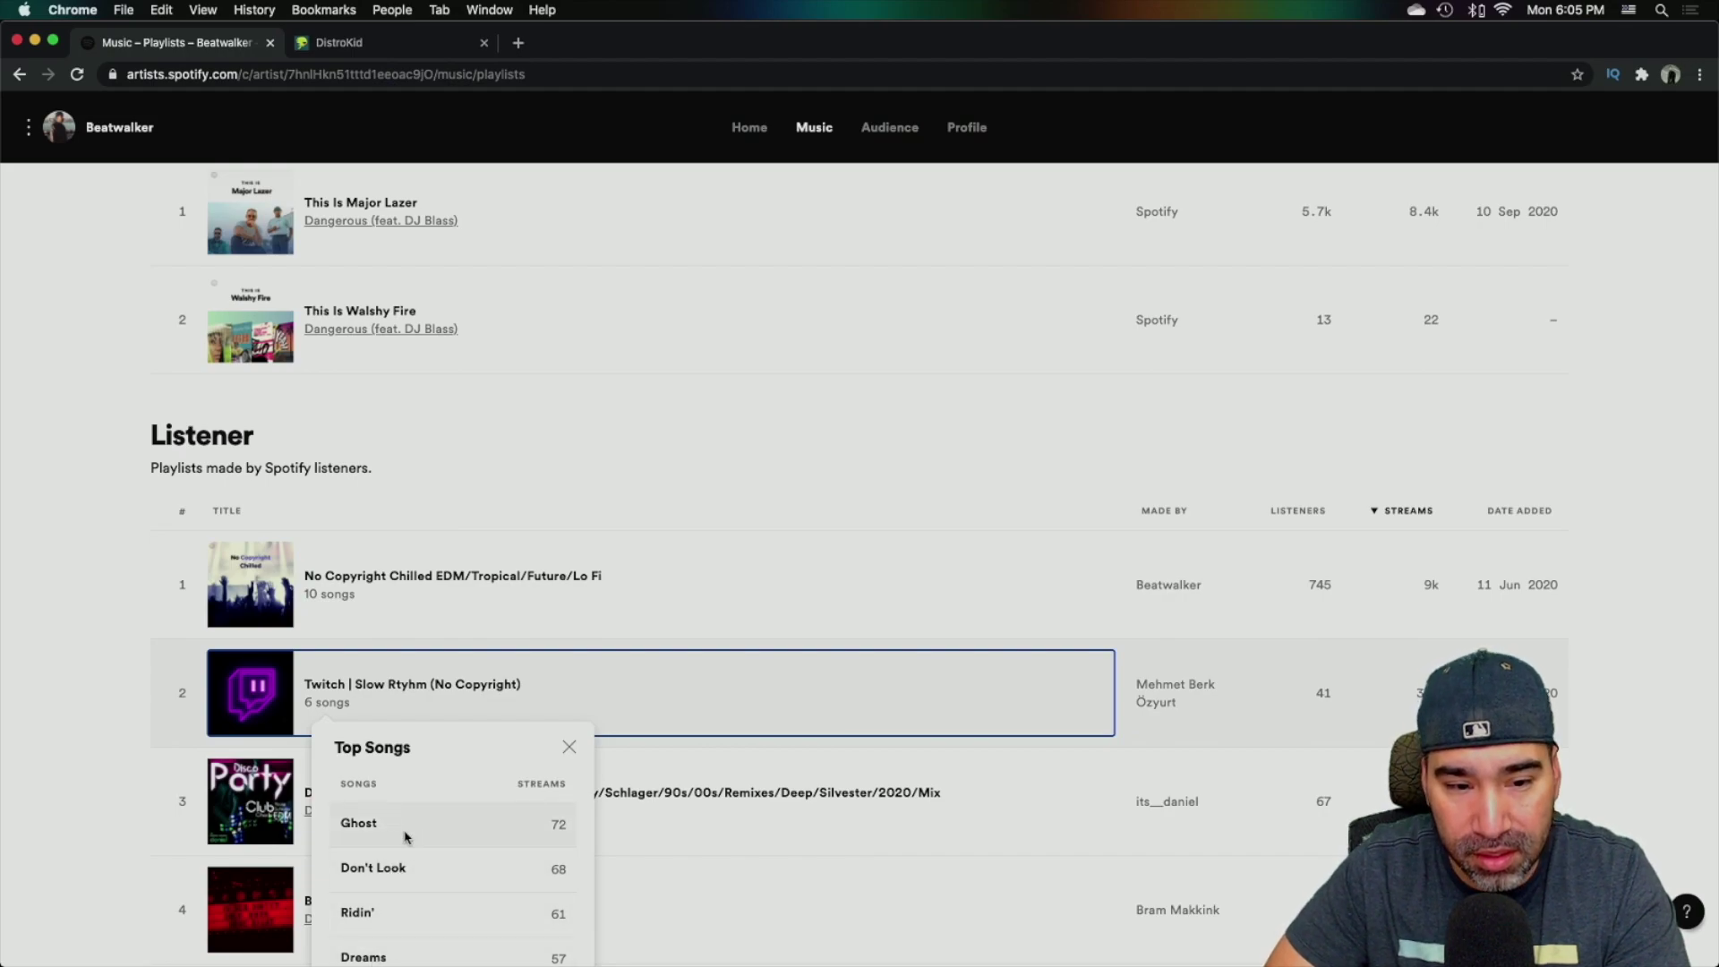
left_click(570, 748)
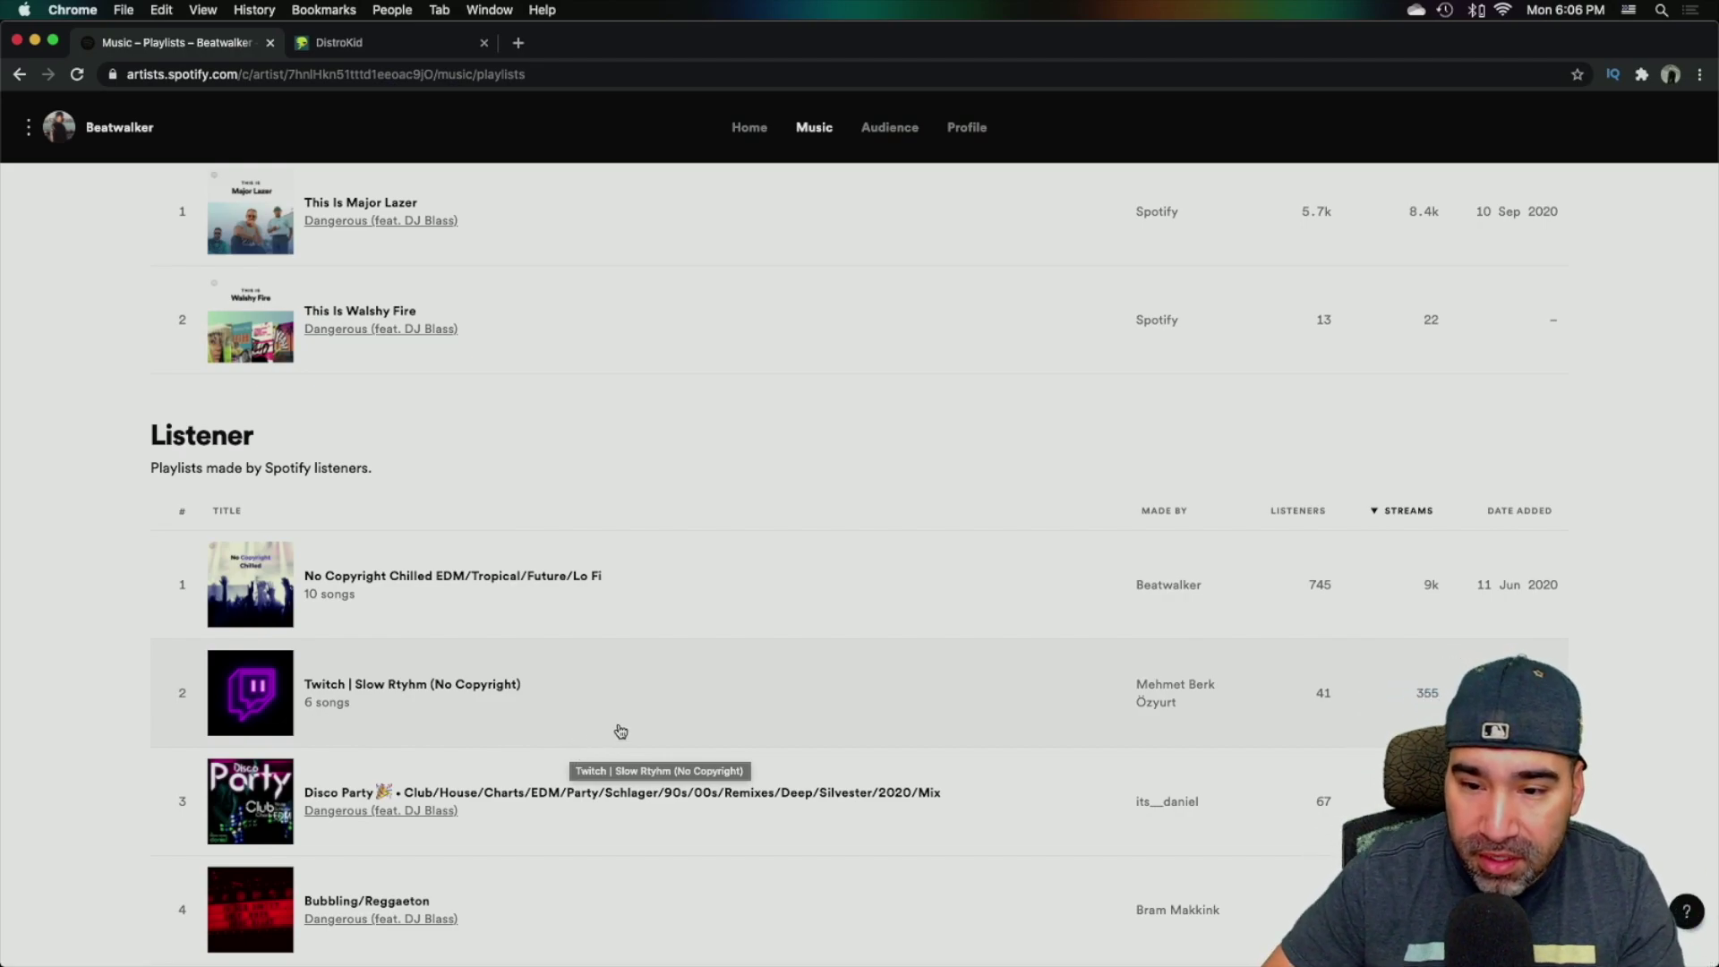
left_click(353, 597)
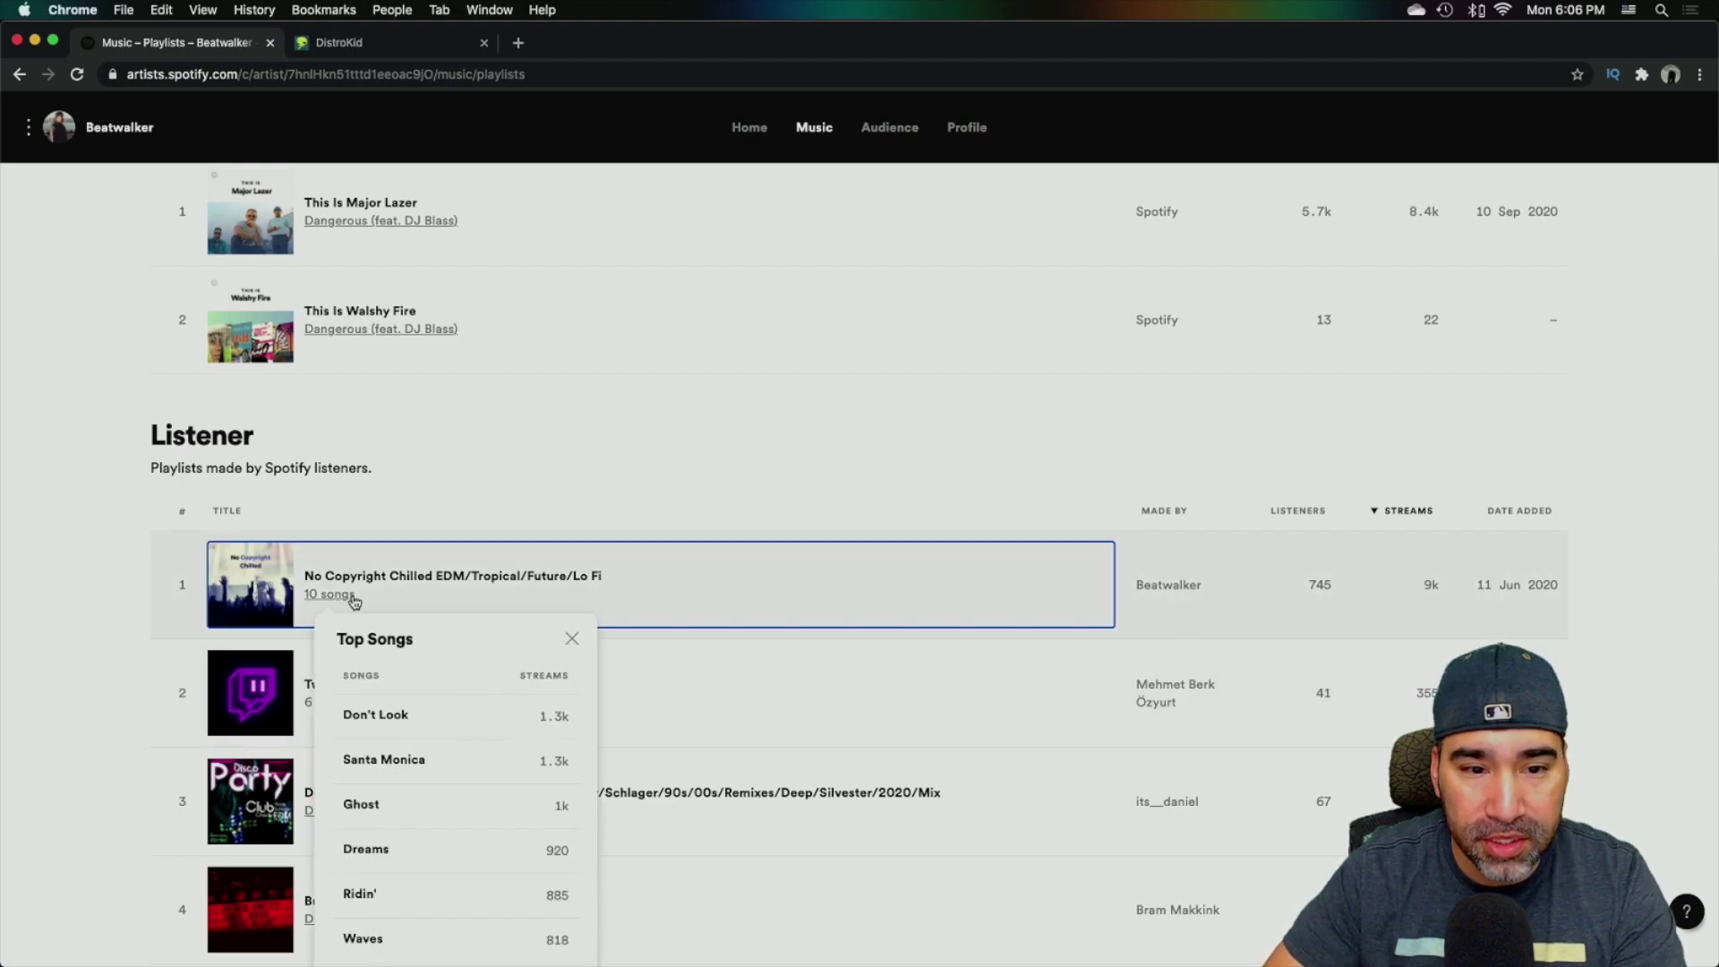
scroll(484, 701, "down", 2)
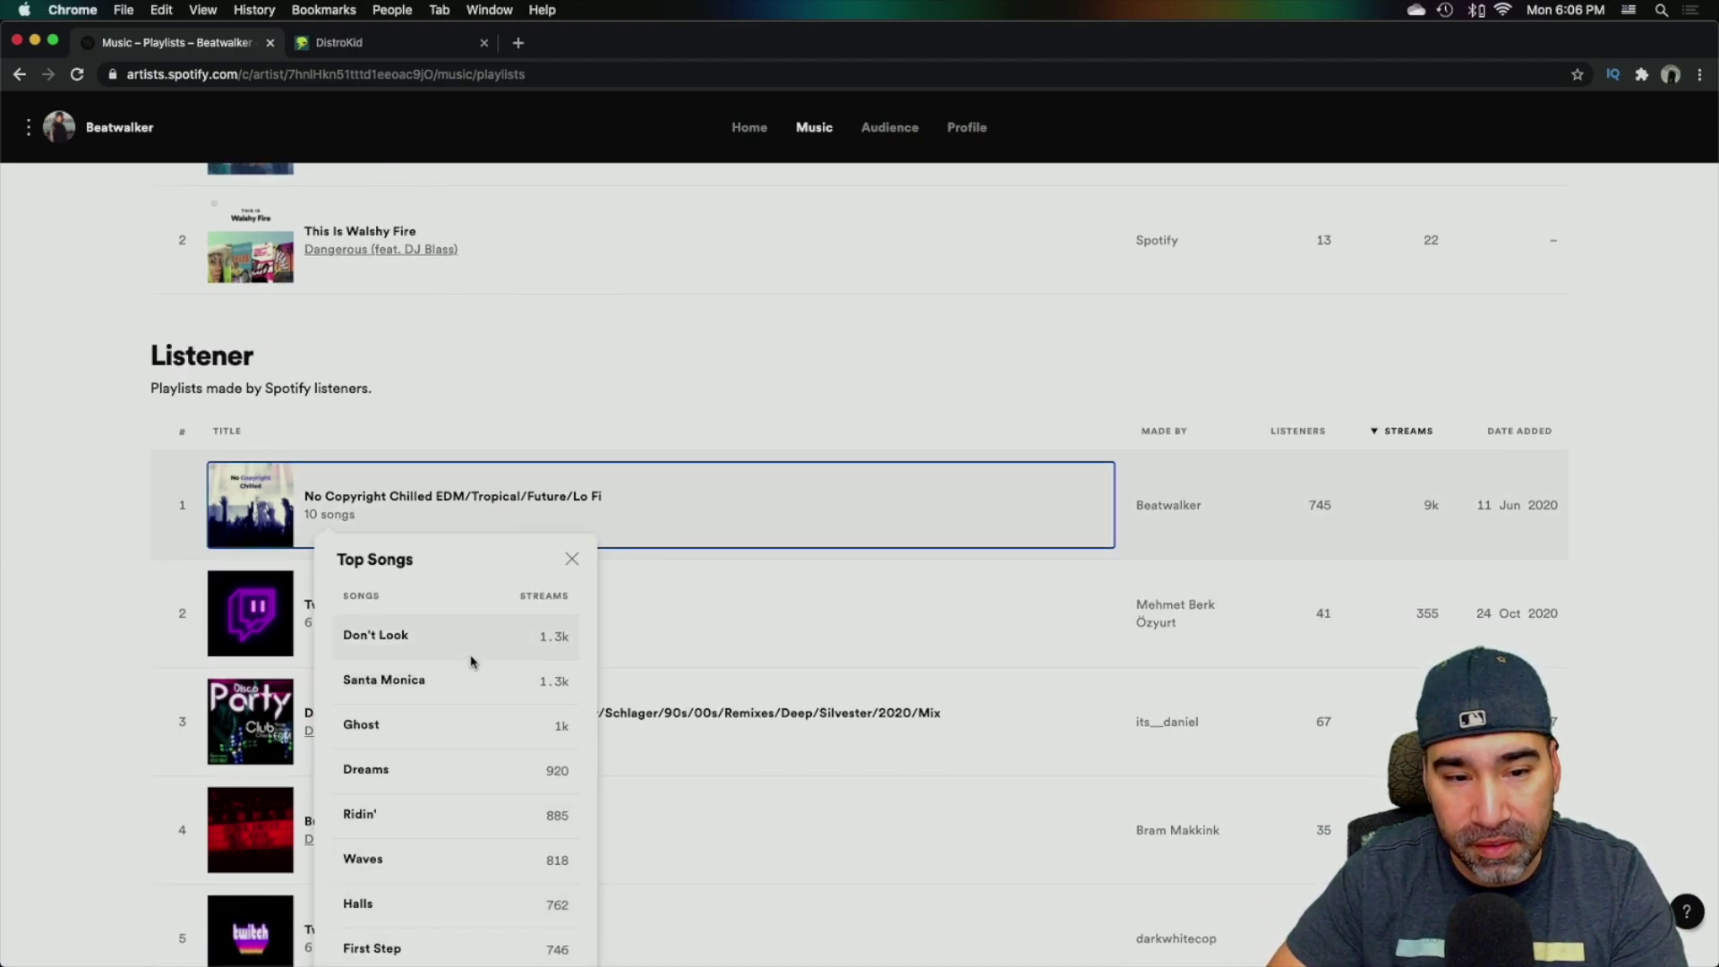
left_click(572, 559)
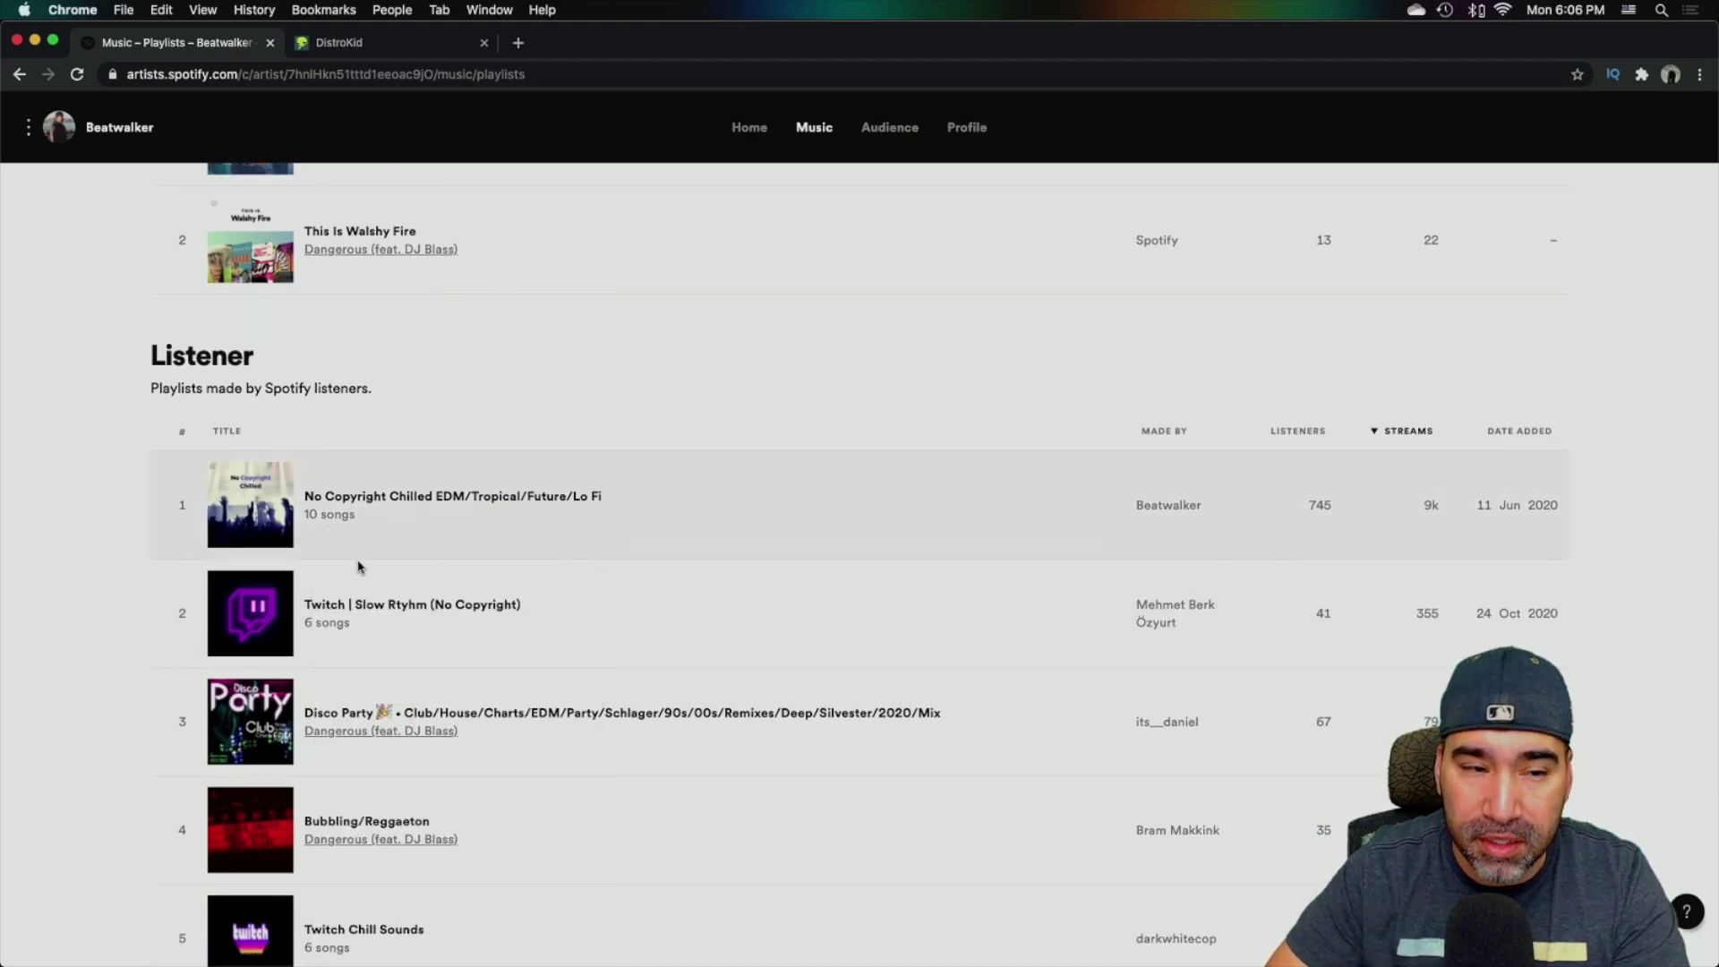
scroll(136, 567, "down", 1)
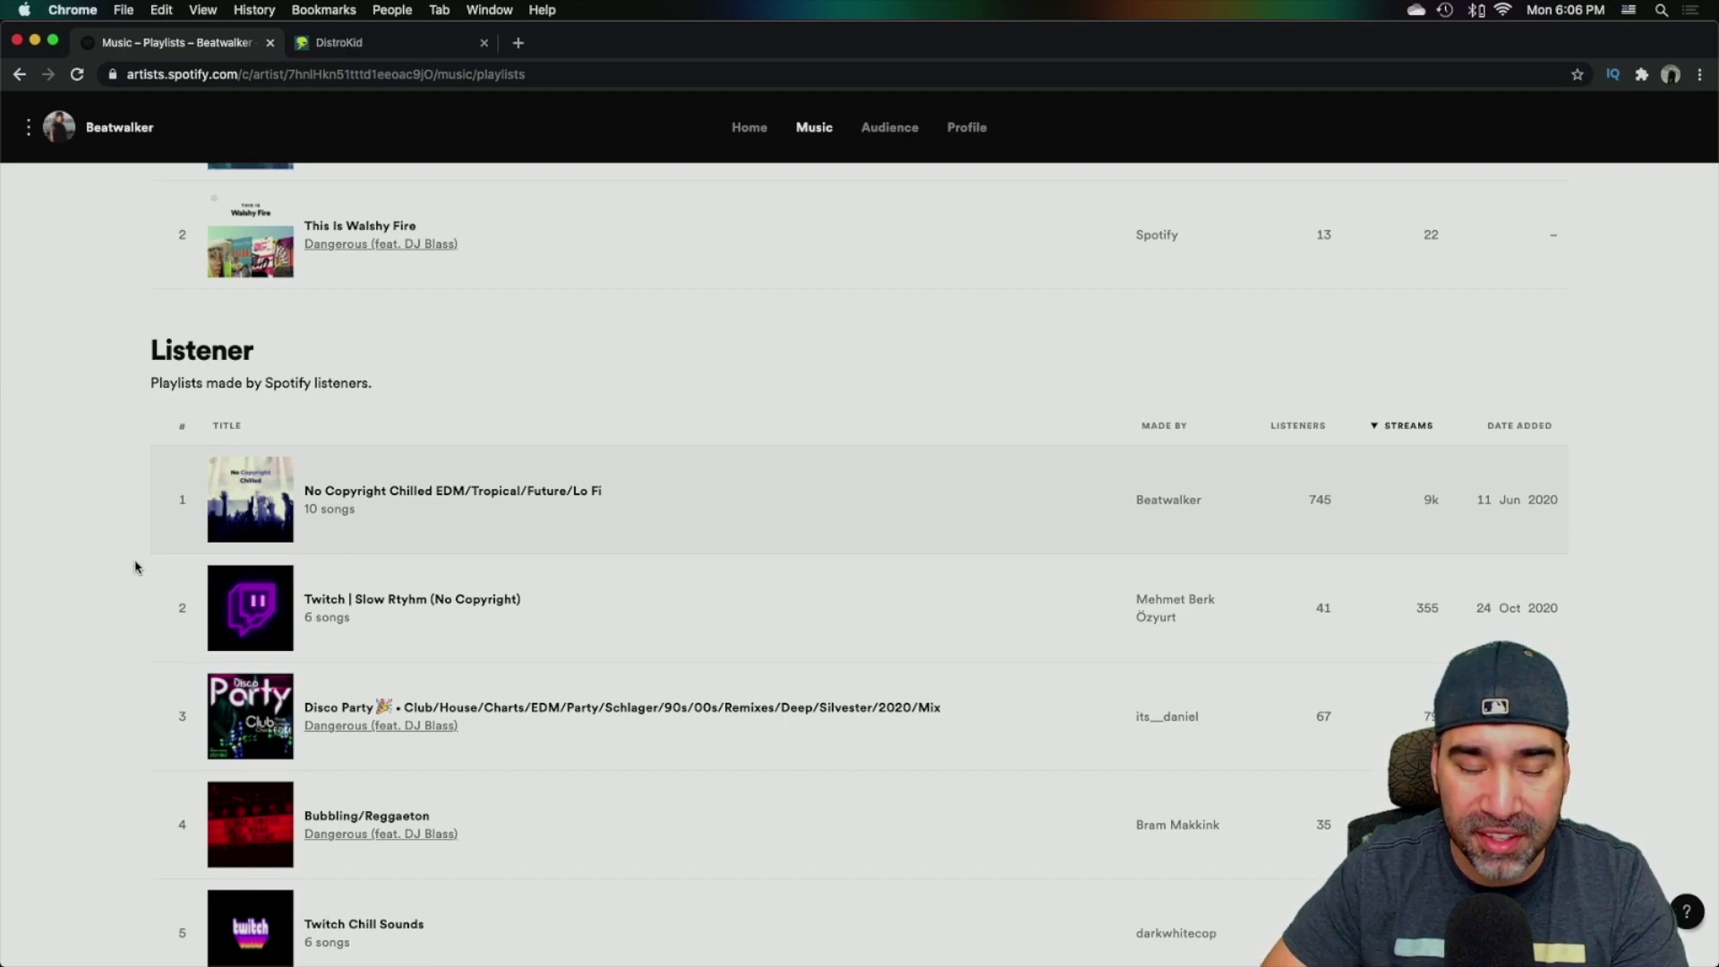
scroll(136, 567, "down", 4)
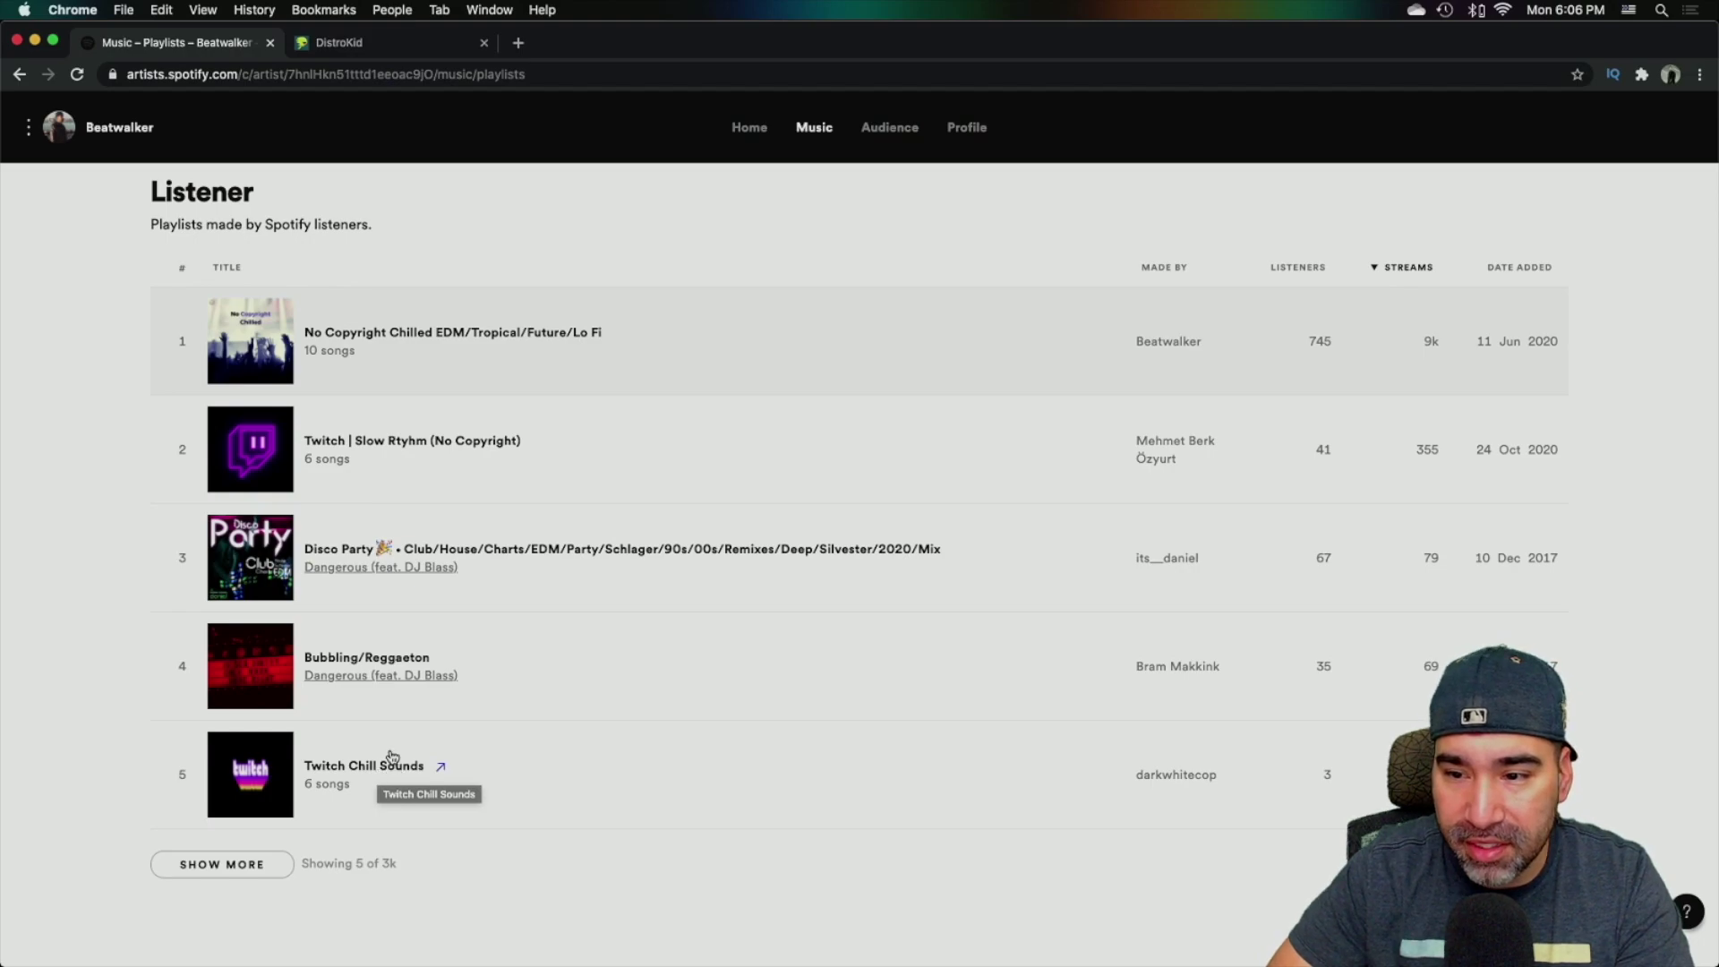
scroll(391, 756, "up", 10)
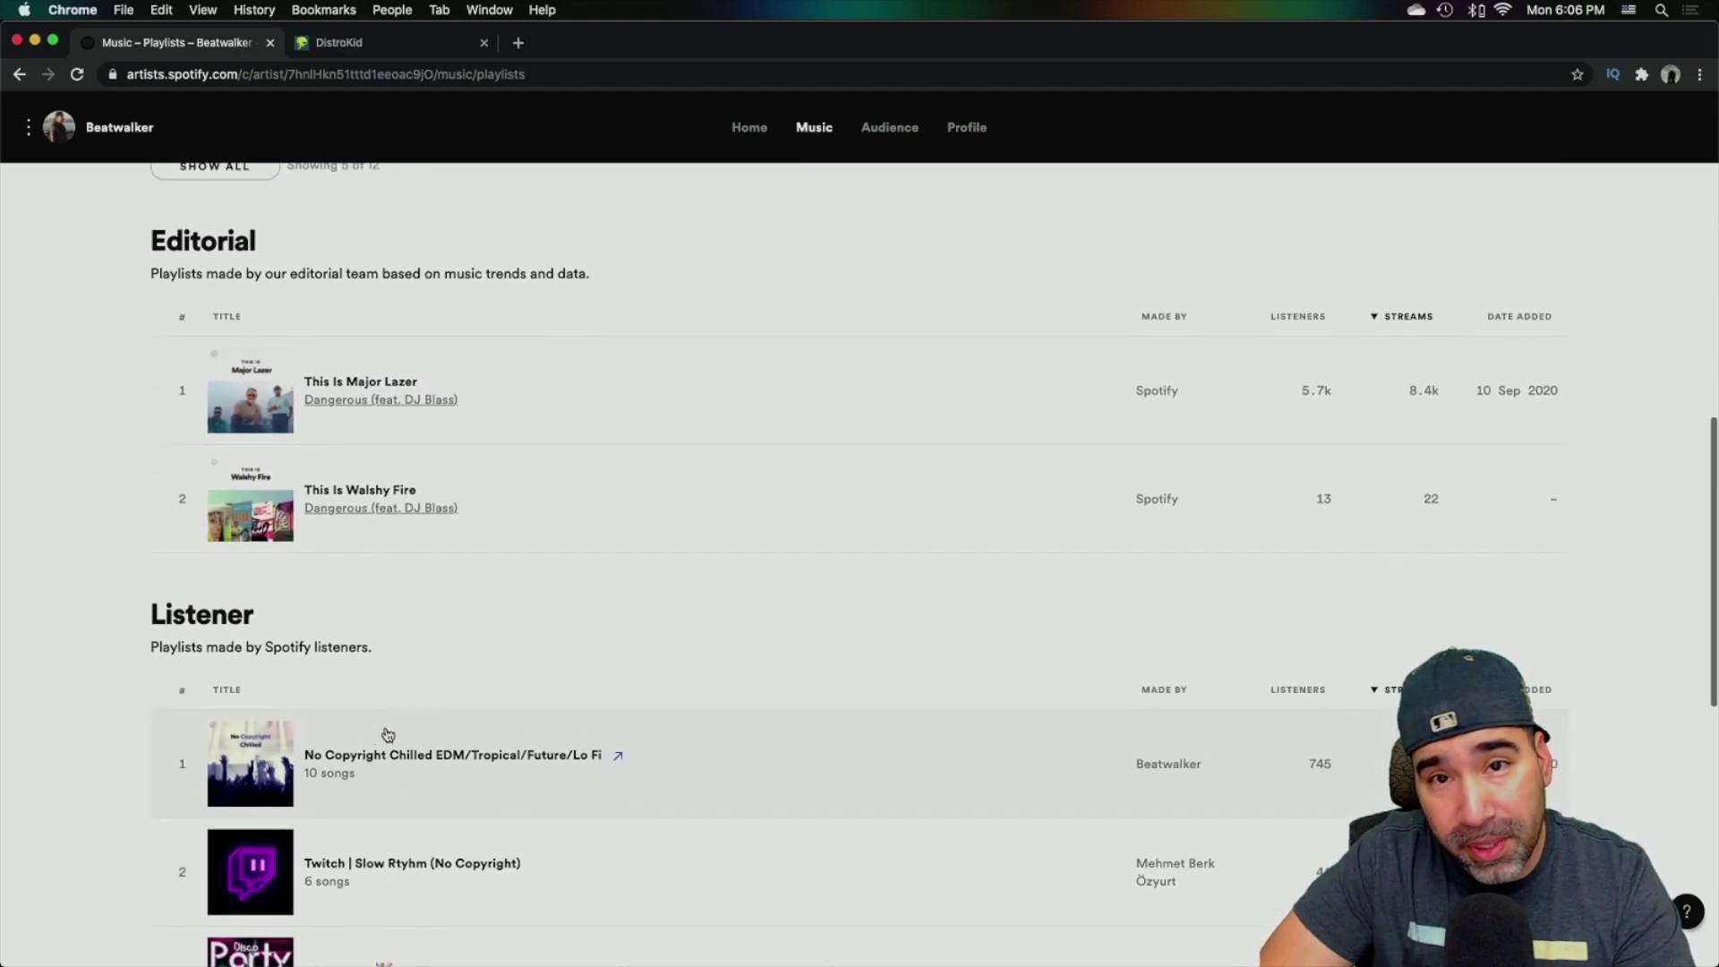
scroll(388, 735, "up", 1)
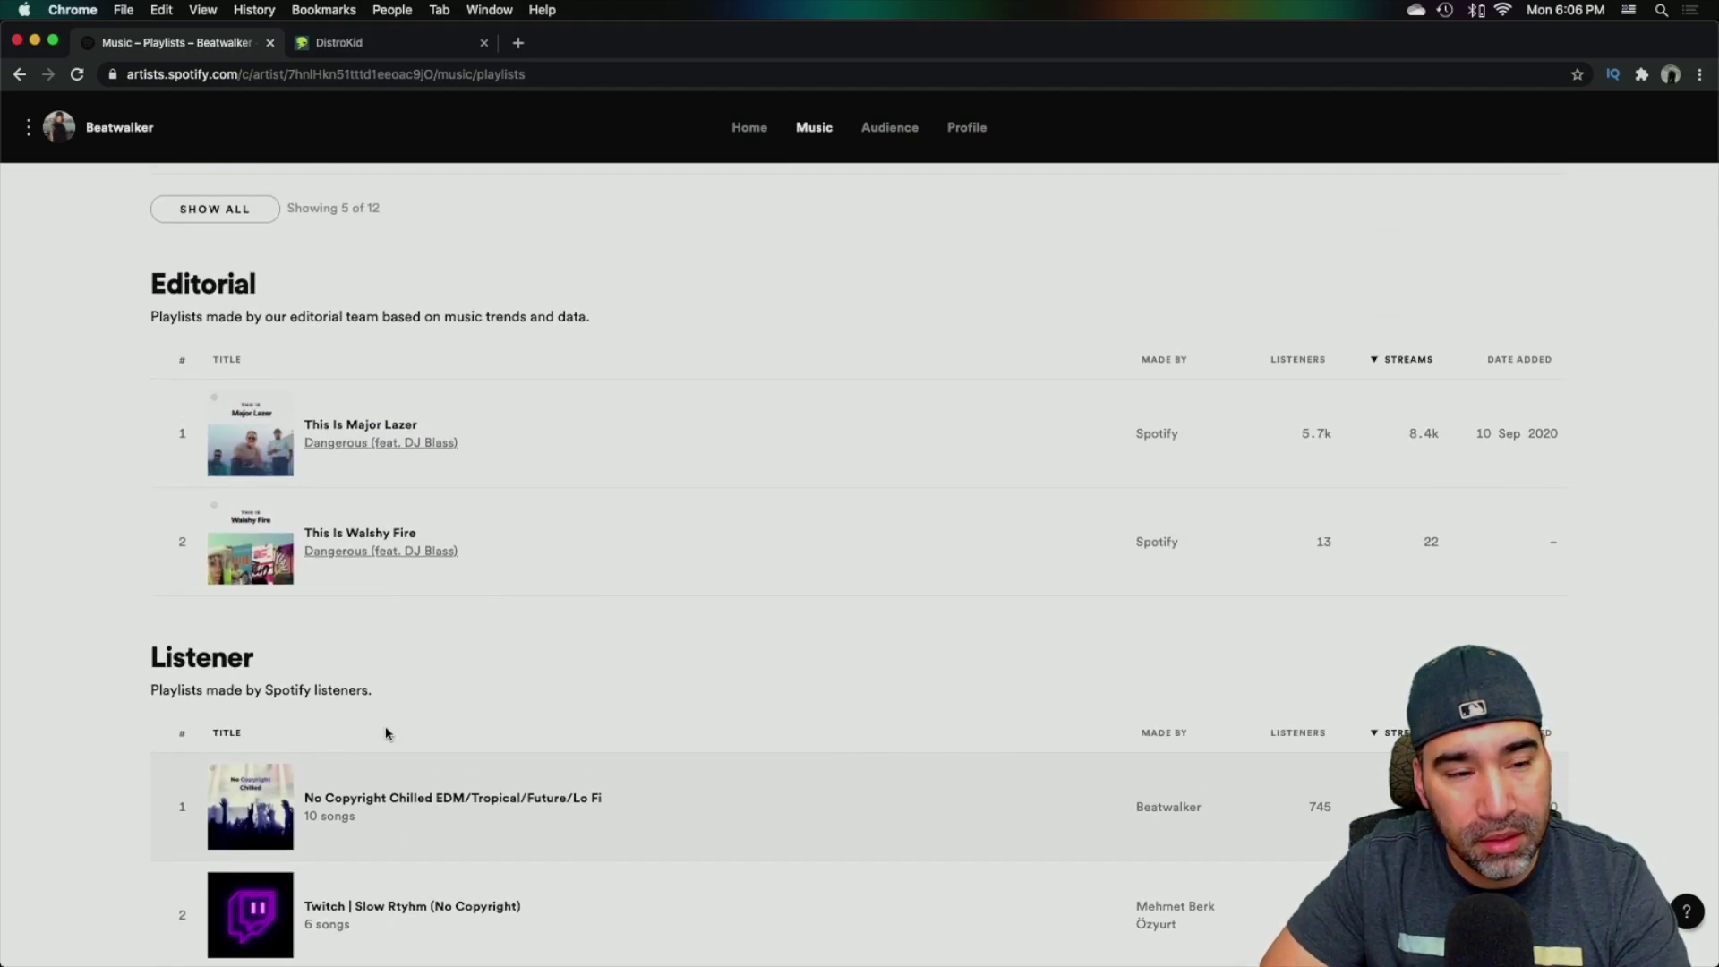
scroll(386, 733, "up", 3)
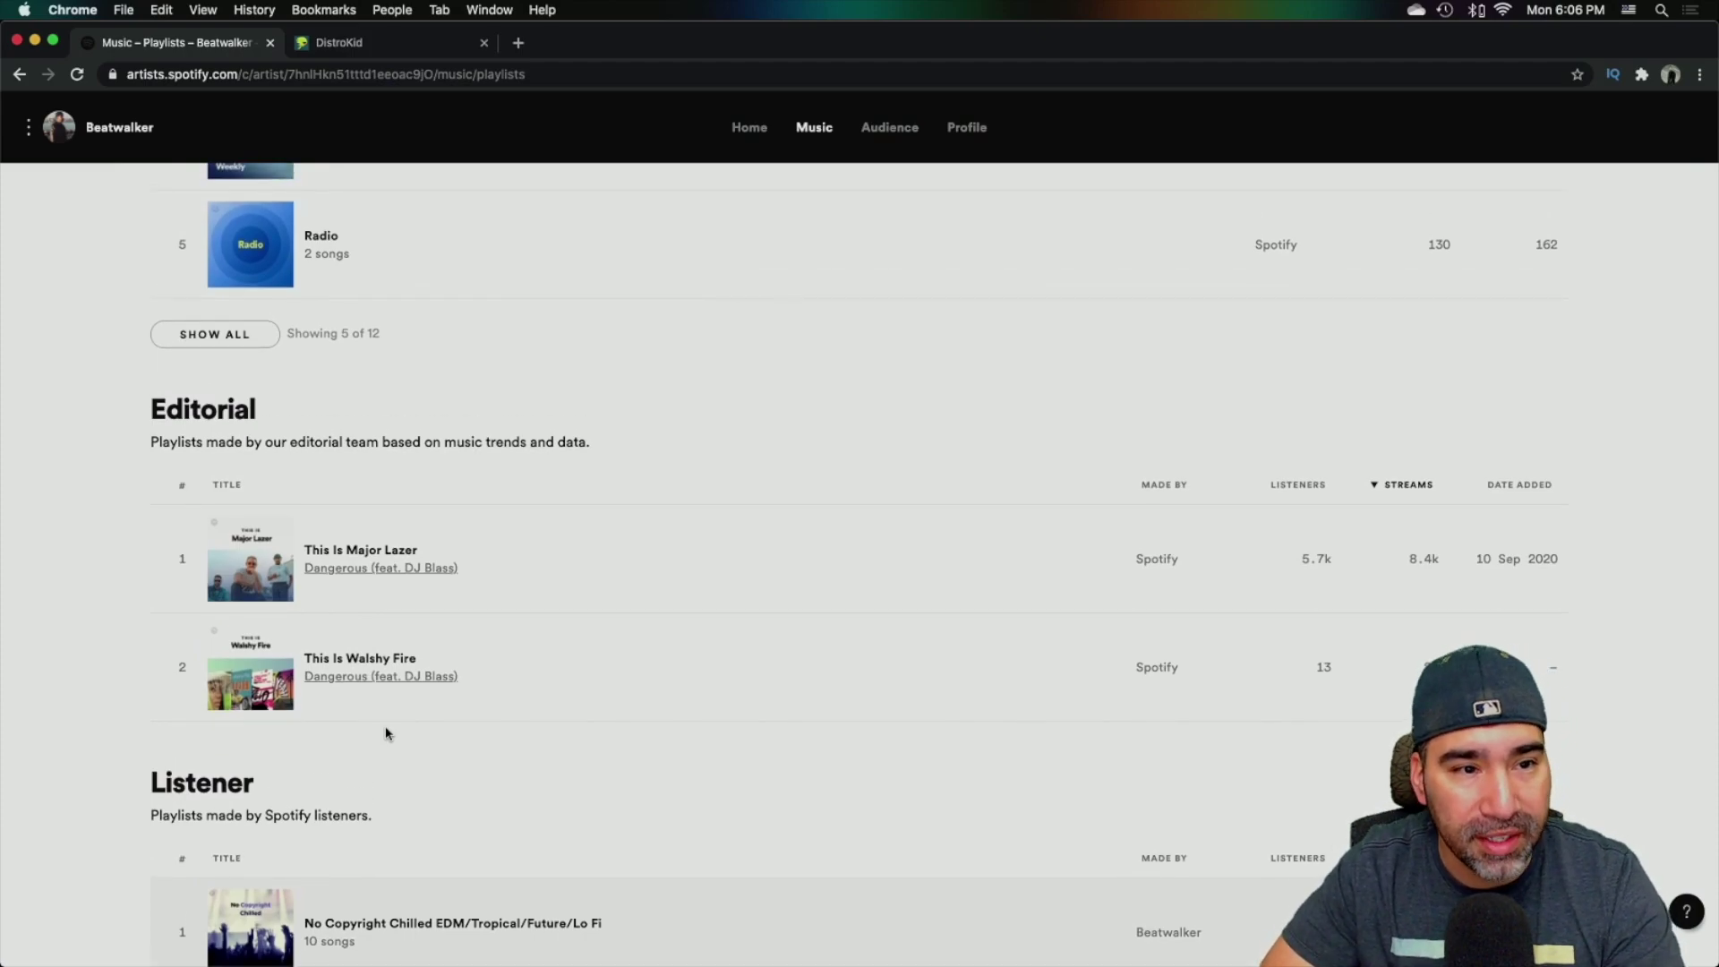
scroll(386, 733, "up", 19)
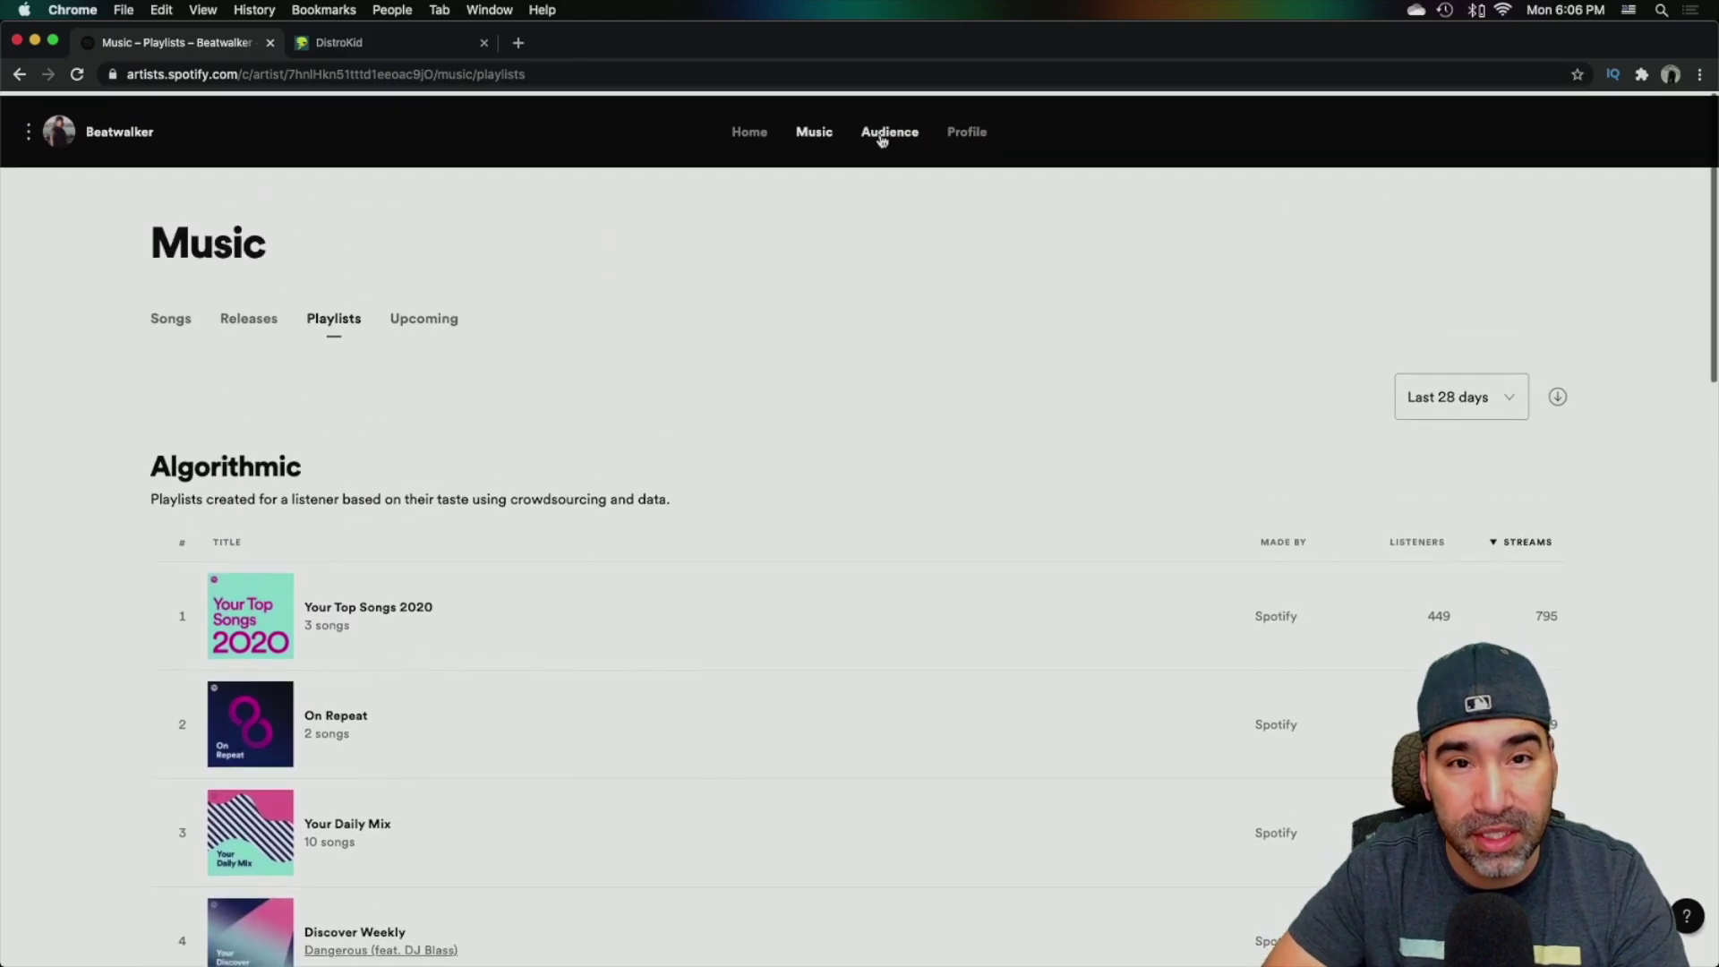
Check per-release stream counts under Releases, then move to DistroKid's Spotify stream estimates
left_click(247, 320)
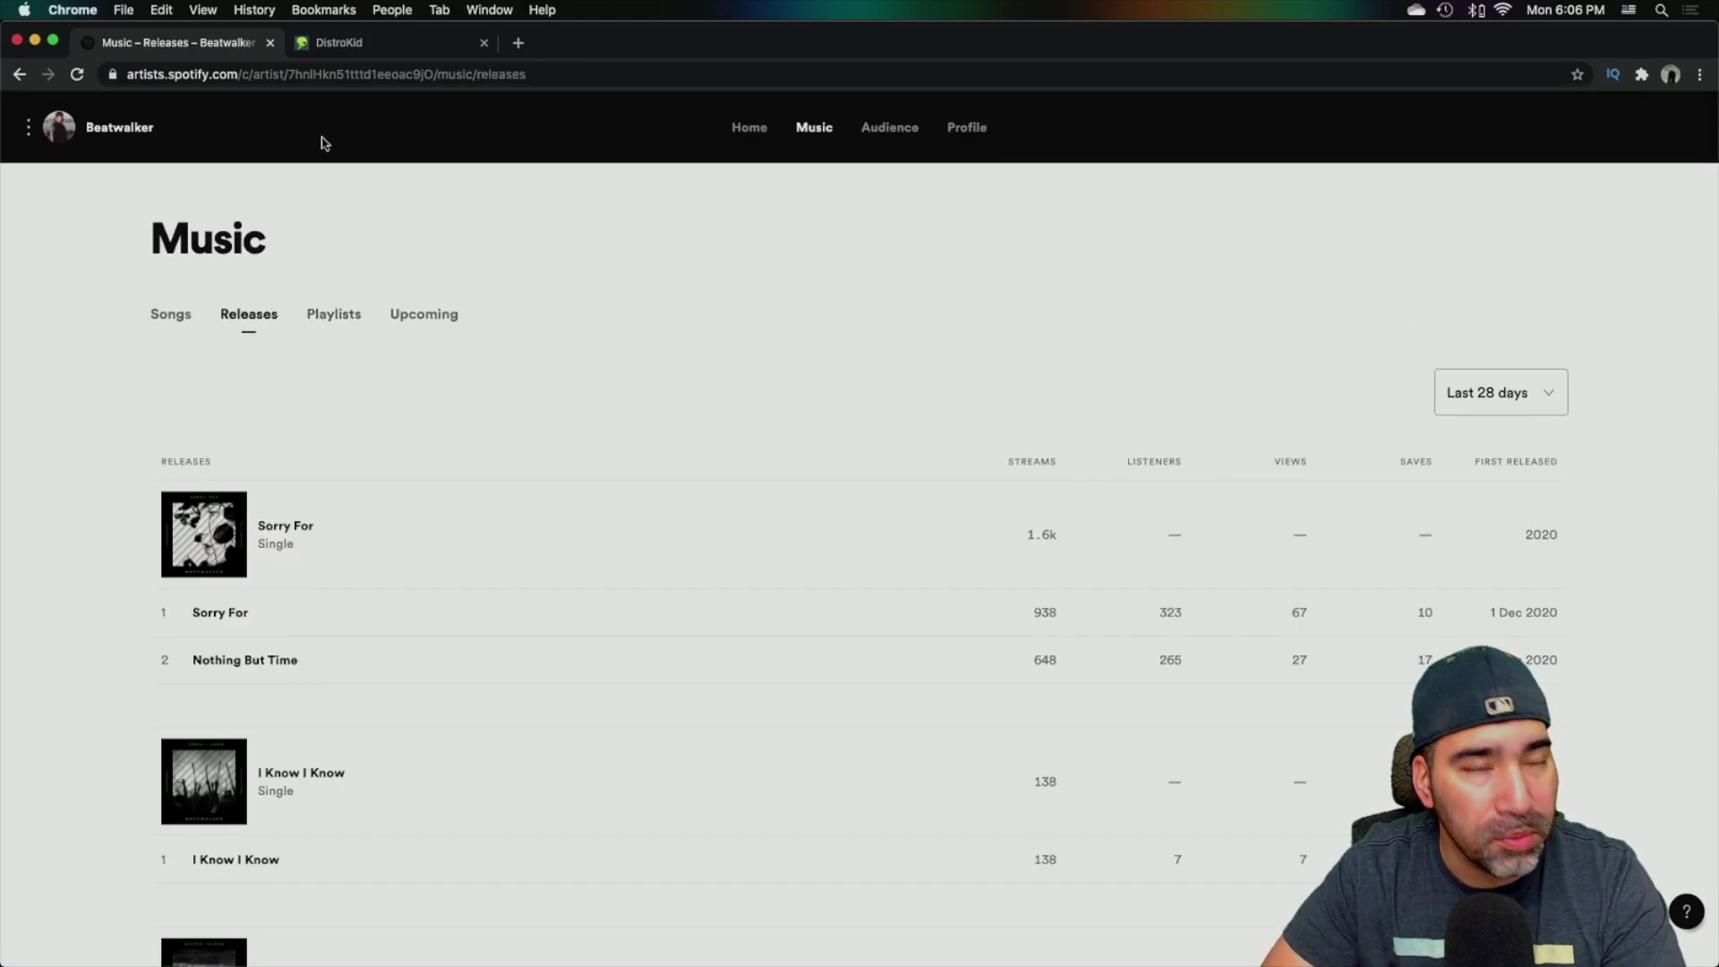
left_click(386, 40)
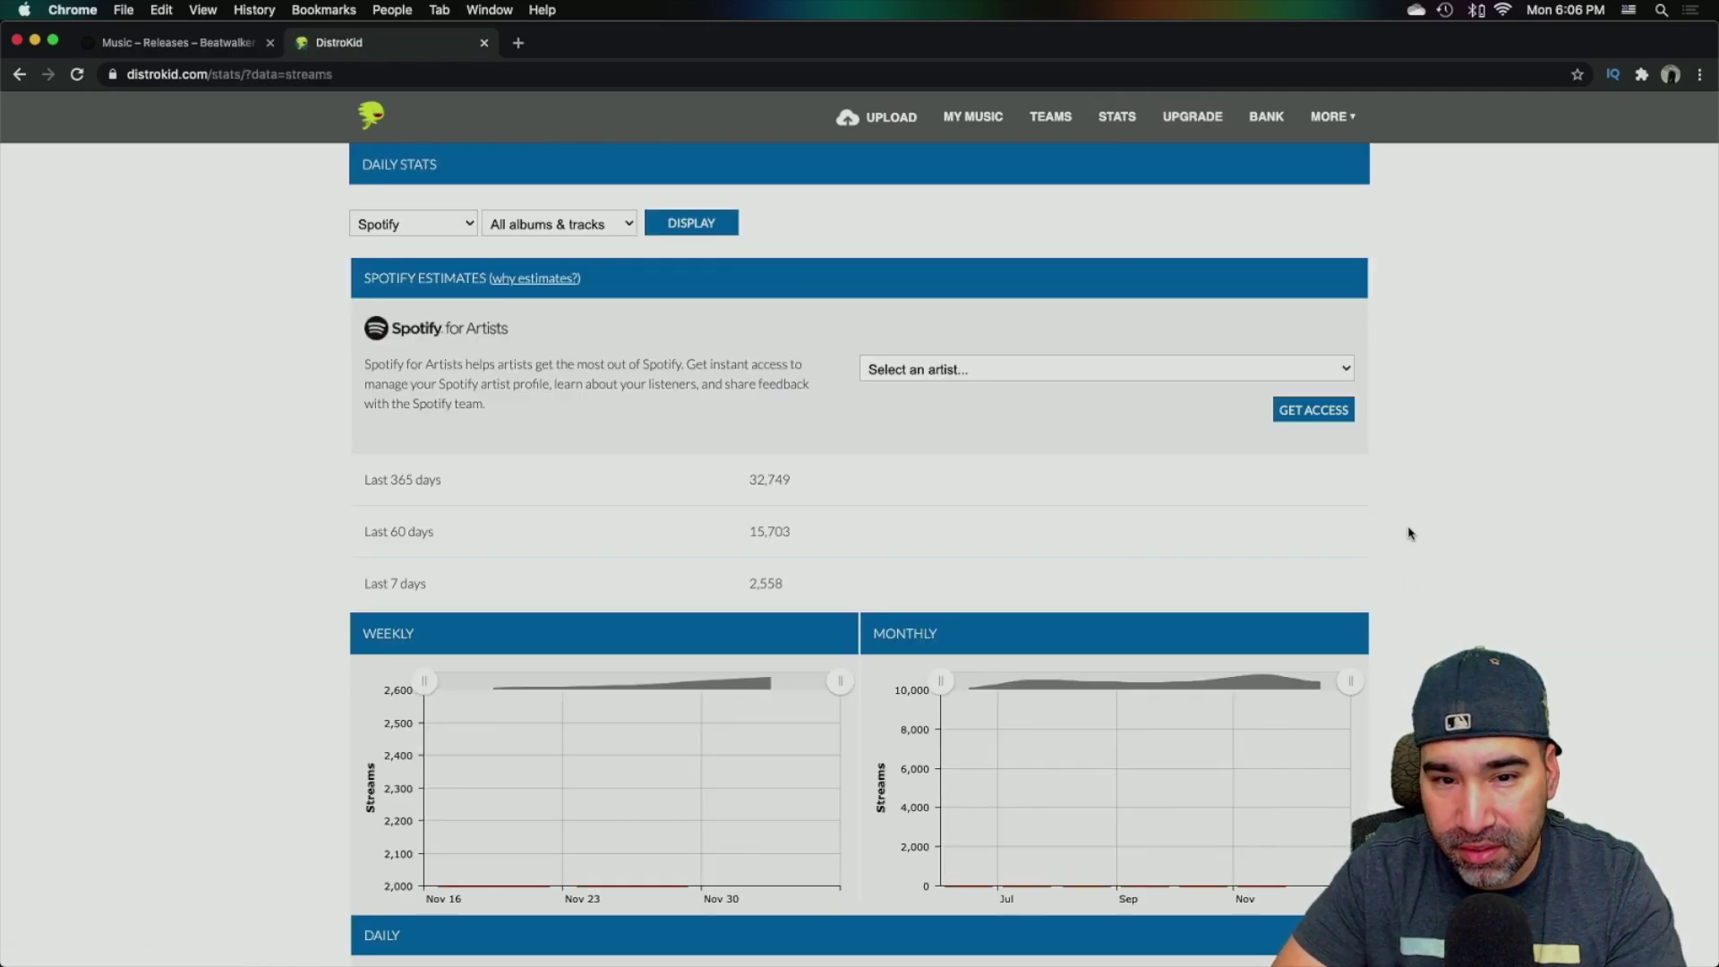
Scroll to DistroKid's Last 365 Days Spotify chart and read the daily stream counts
scroll(1408, 537, "down", 1)
scroll(1408, 534, "down", 10)
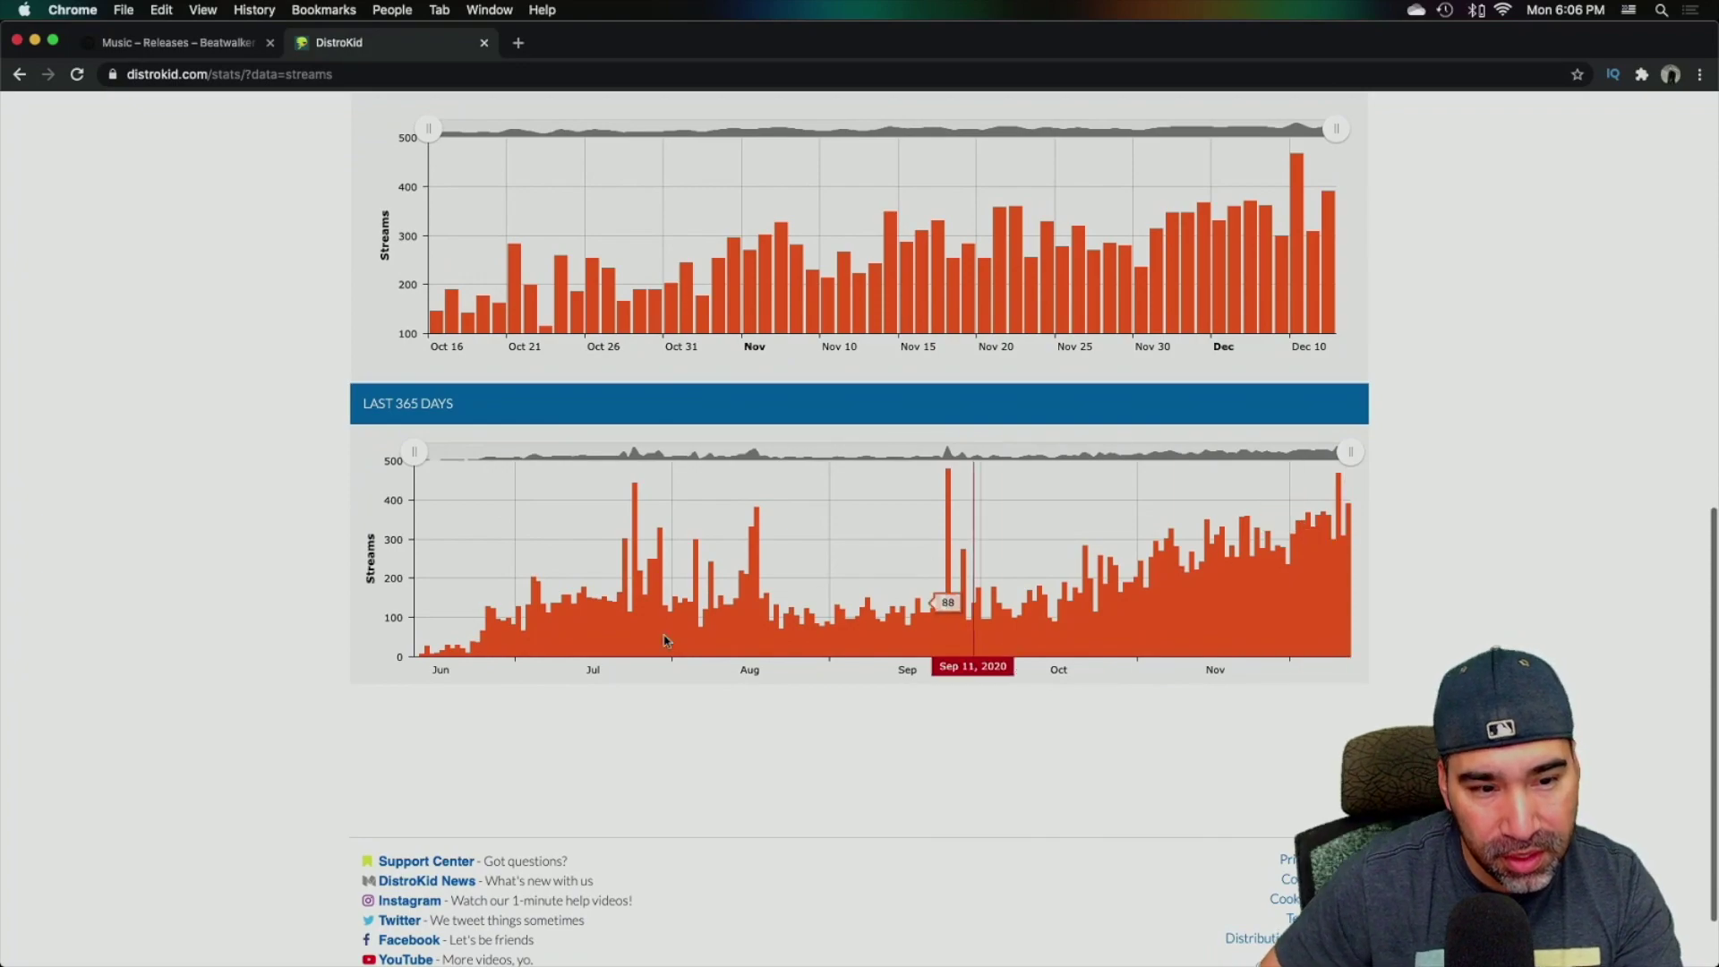
mouse_move(489, 652)
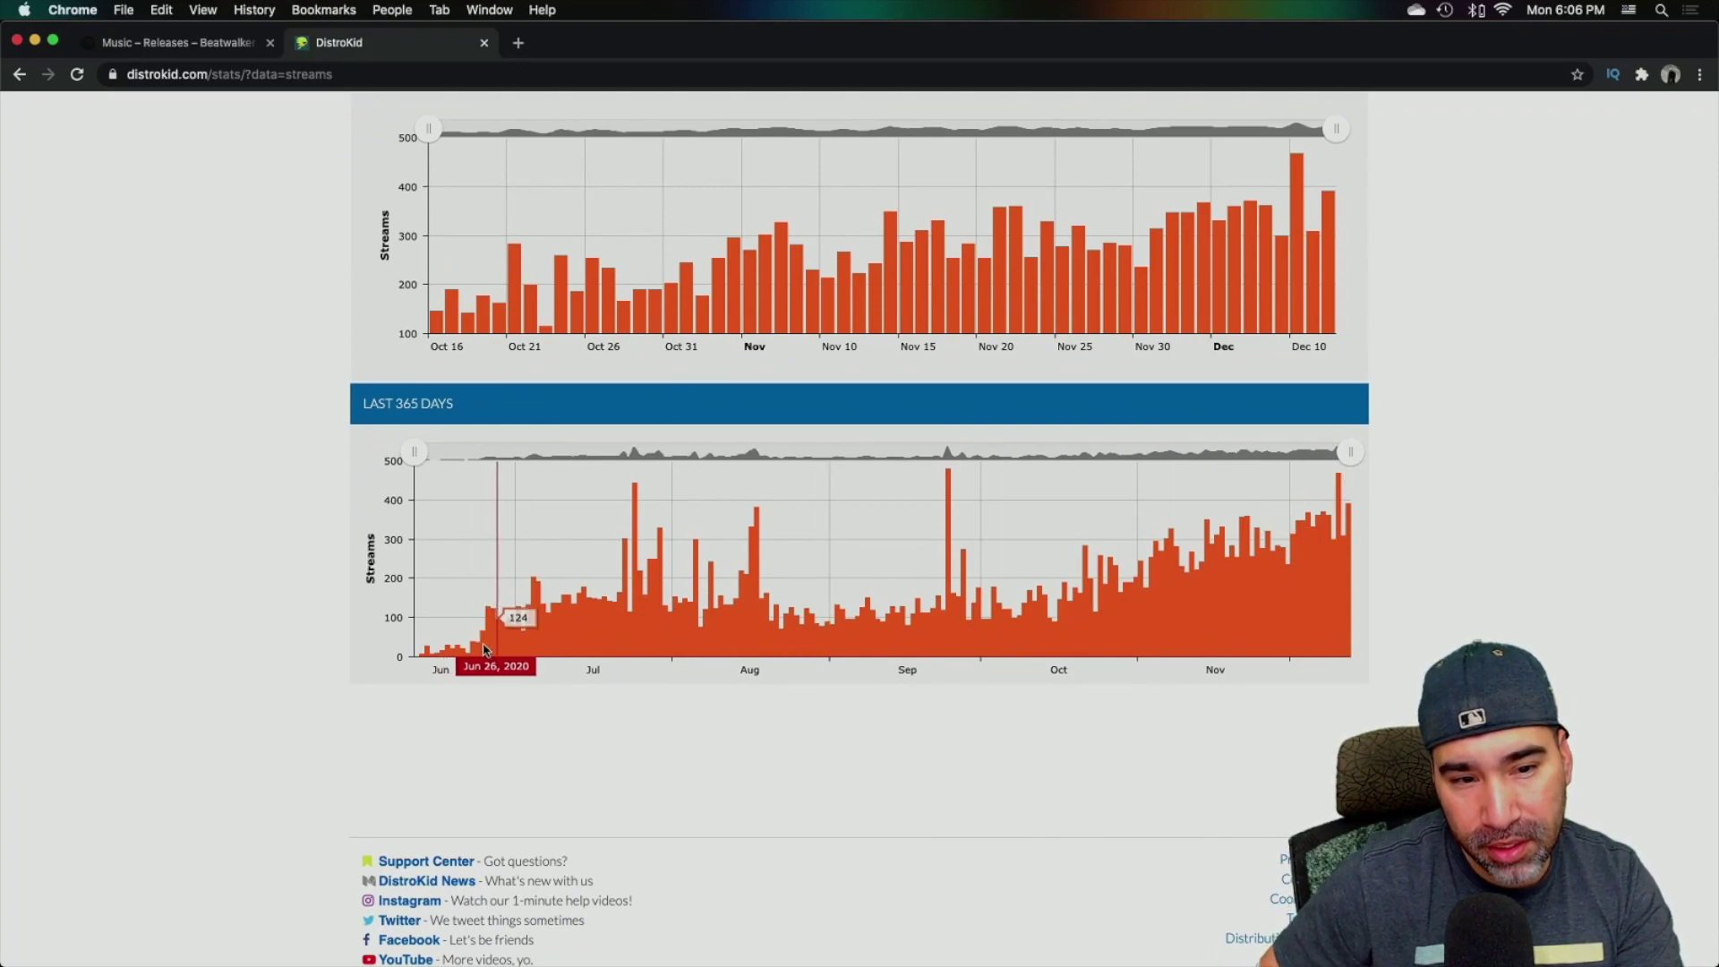